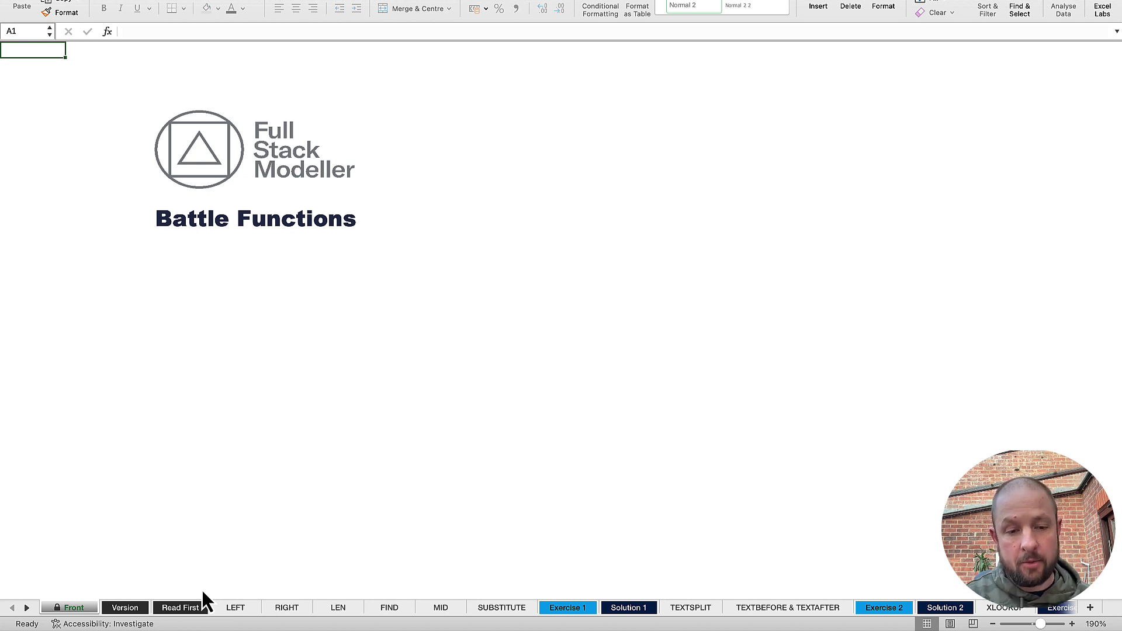
Step: Show the Version sheet listing version 1.01, dated 9th January 2024
click(134, 611)
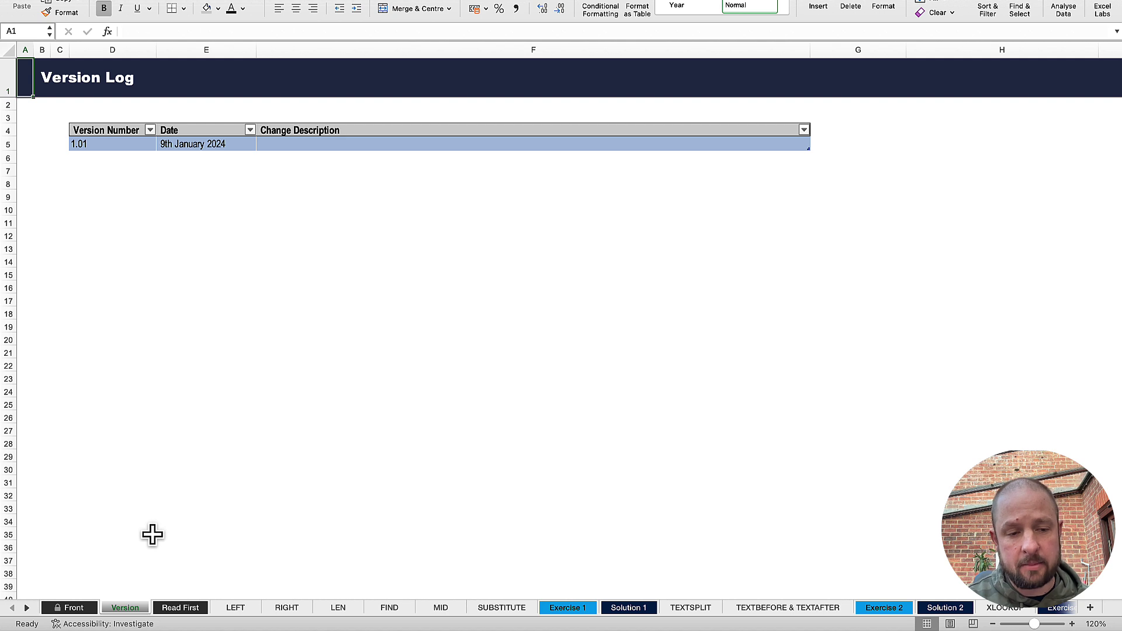
Step: Show the Read First 'Setting the scene' sheet with its purpose, usage and format guide
click(183, 608)
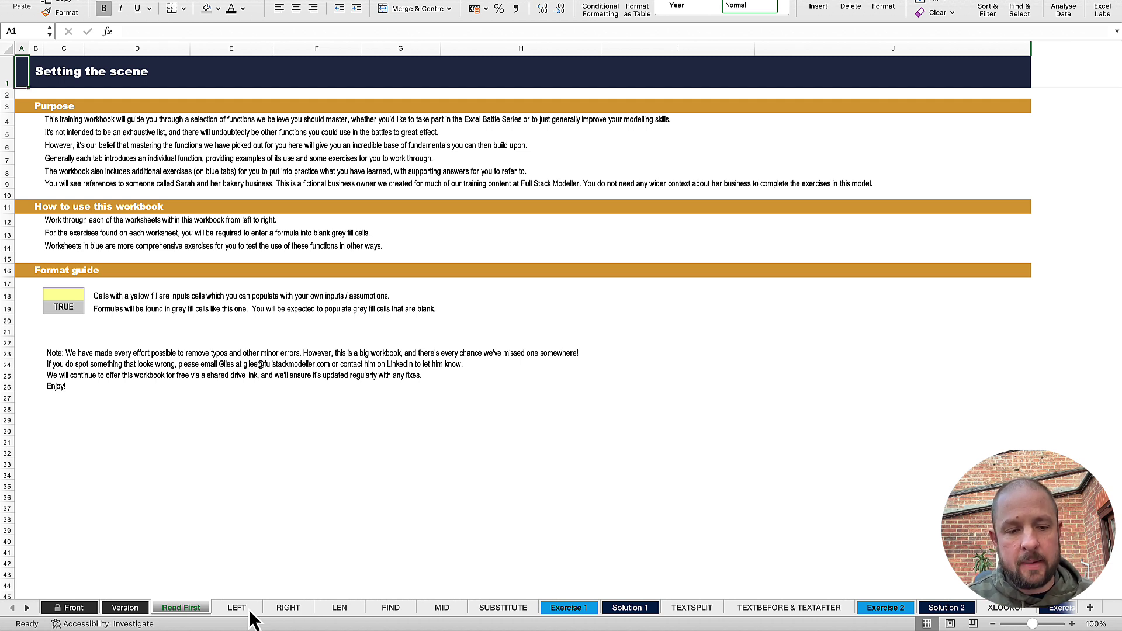
Step: Flip through the LEFT, RIGHT, LEN and FIND sheet tabs in turn
click(237, 608)
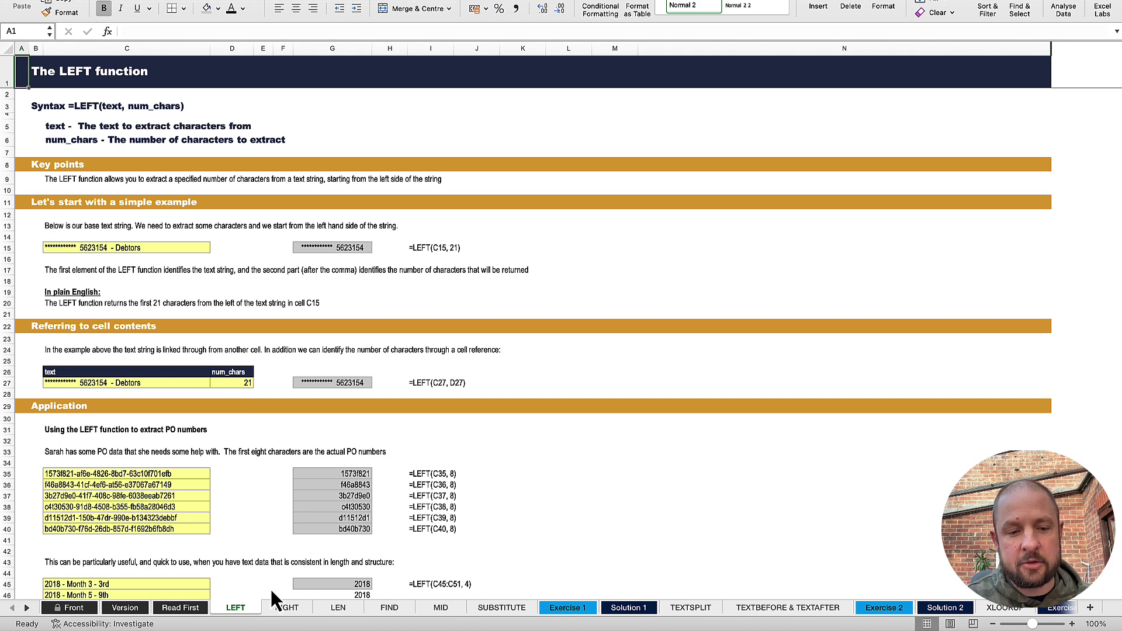
click(287, 607)
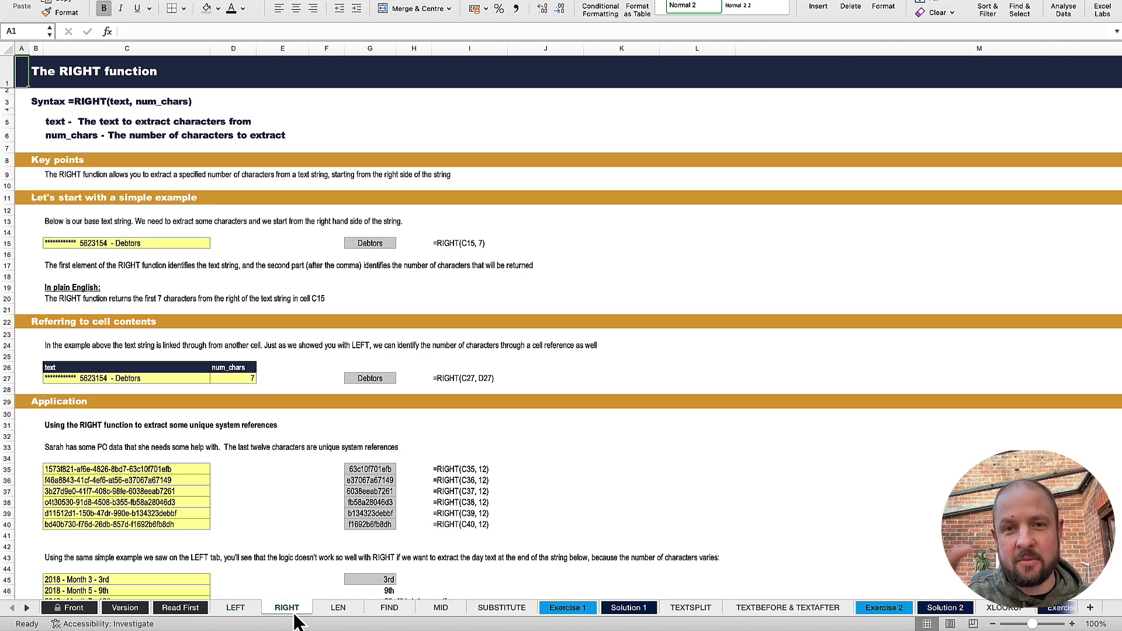
click(338, 613)
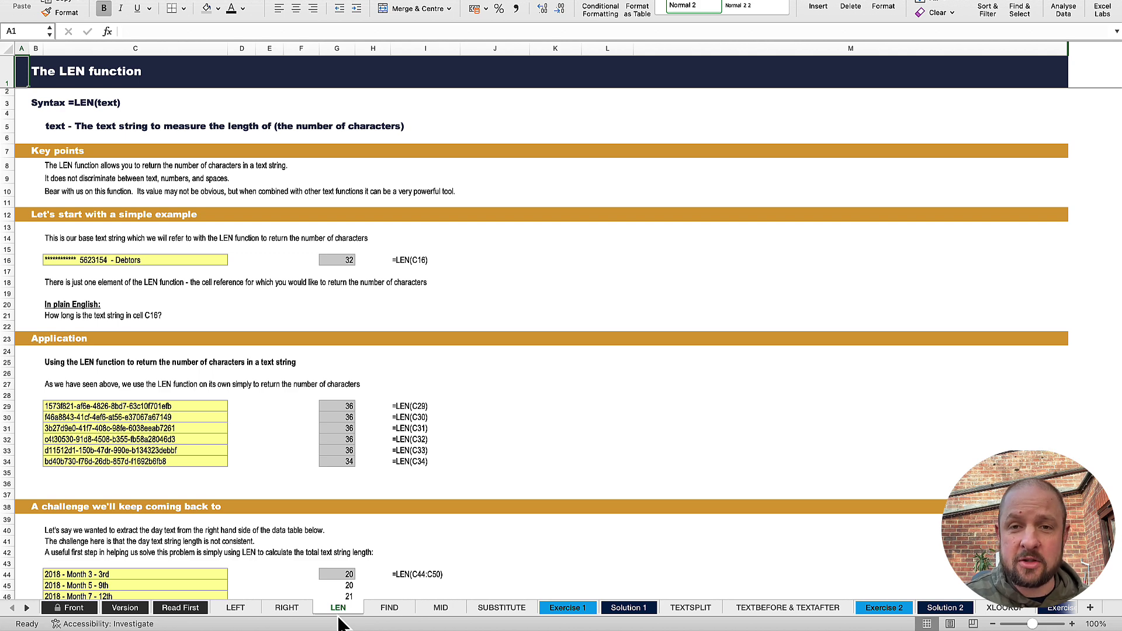
click(391, 608)
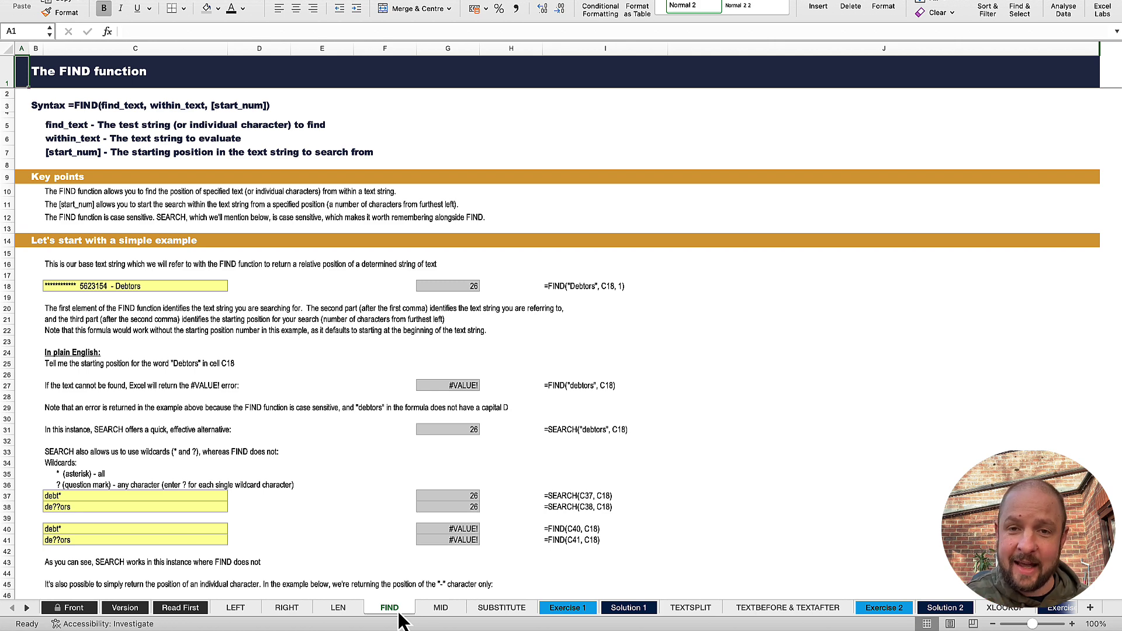
Step: Show the MID sheet with its syntax, key points and location-reference example
click(442, 619)
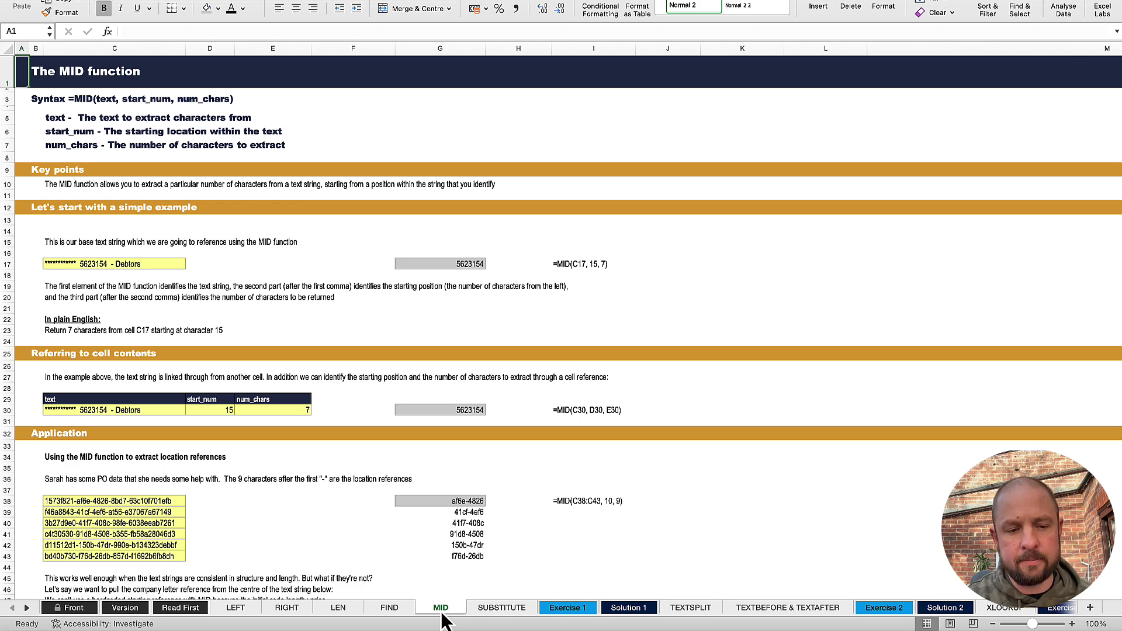
Step: Return to the LEFT sheet with its cell-reference and PO-number examples
click(236, 608)
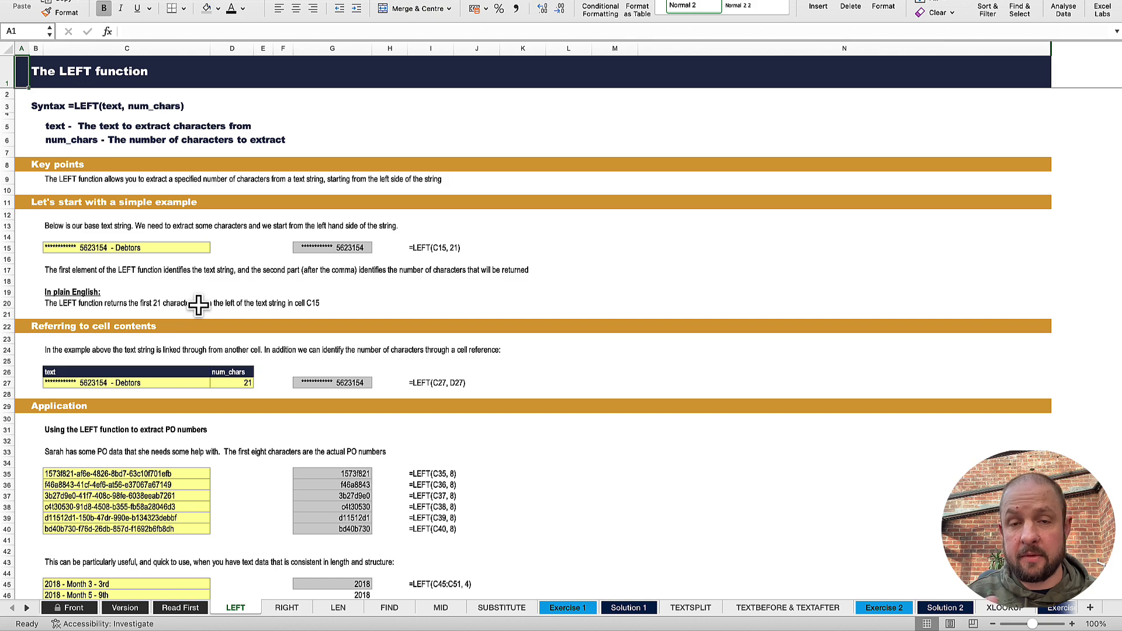
Step: Select the date strings C45:C51 and inspect the =LEFT(C45:C51, 4) year formula in G45
scroll(198, 304, down, 10)
scroll(198, 303, down, 5)
scroll(199, 305, down, 1)
scroll(199, 304, up, 7)
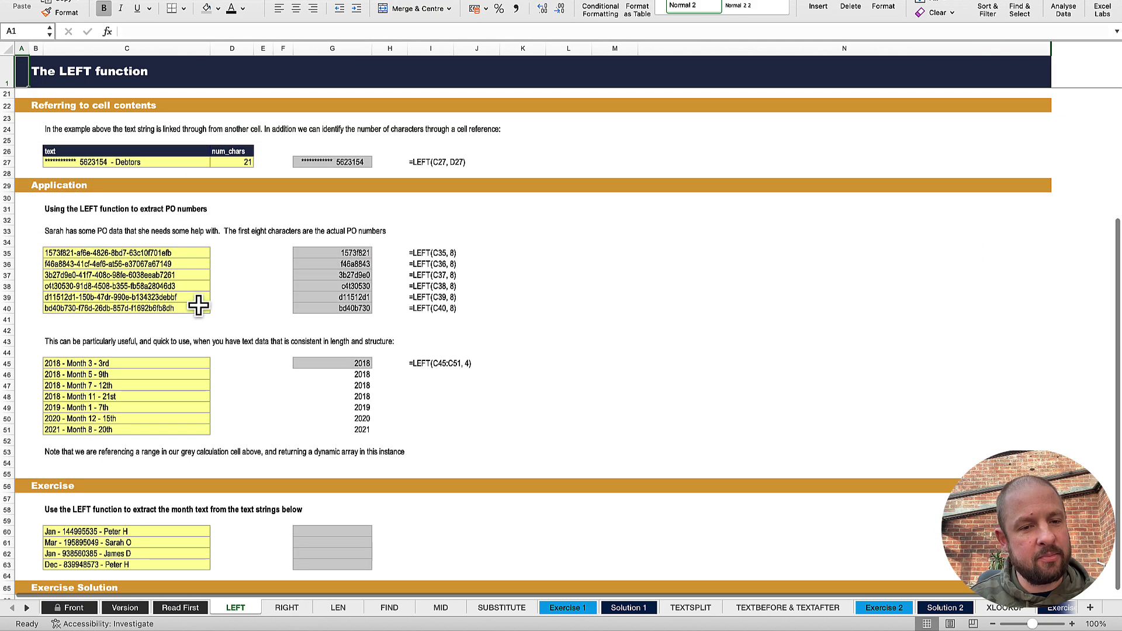
click(145, 351)
drag(145, 351, 145, 419)
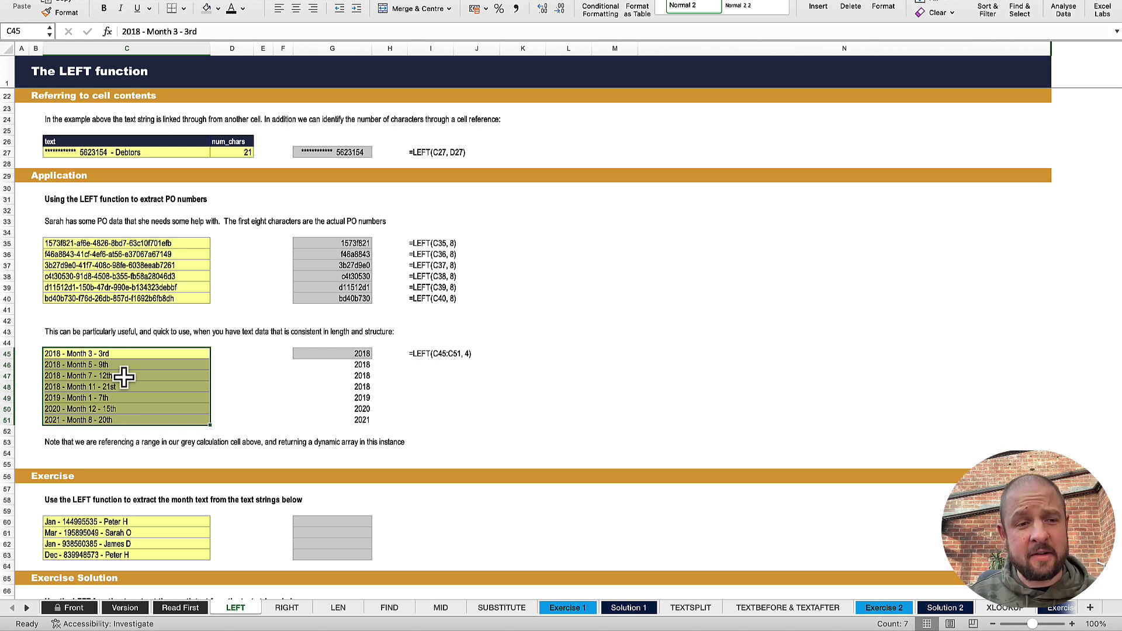
click(123, 376)
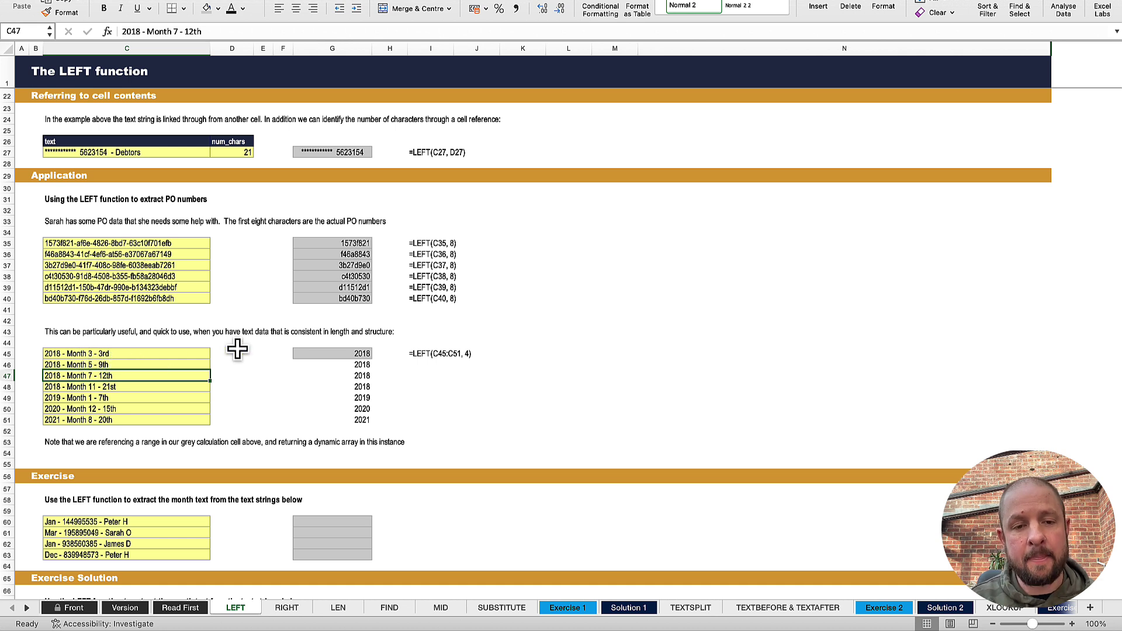
click(311, 354)
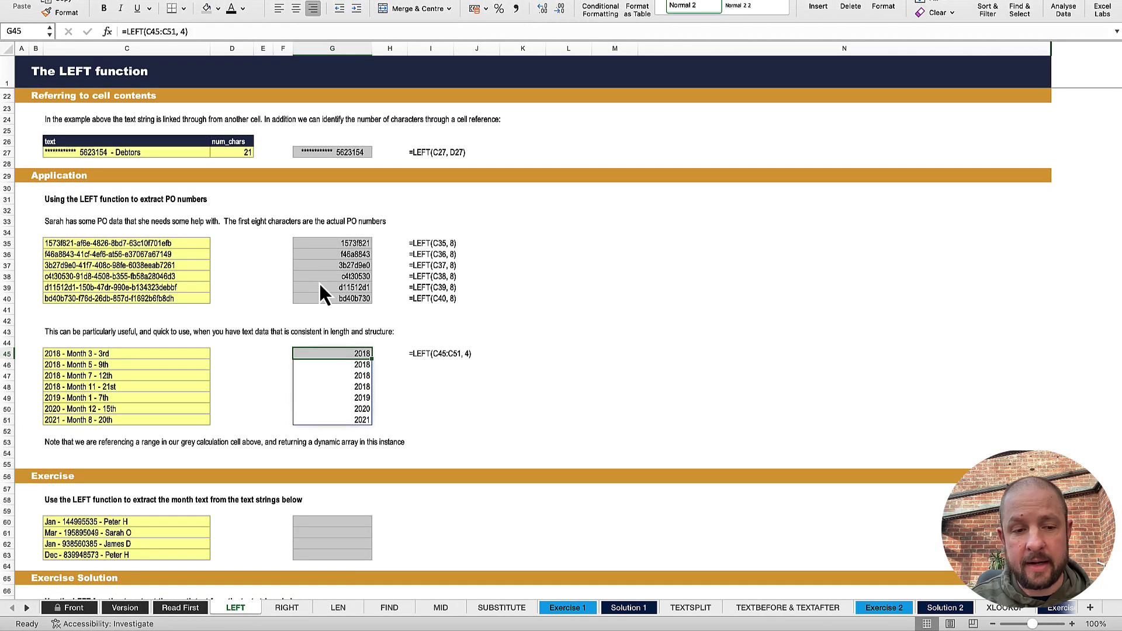
Step: Bring up the RIGHT sheet's date-string example with its flagged incorrect day results
click(287, 607)
scroll(313, 489, down, 2)
scroll(313, 488, down, 3)
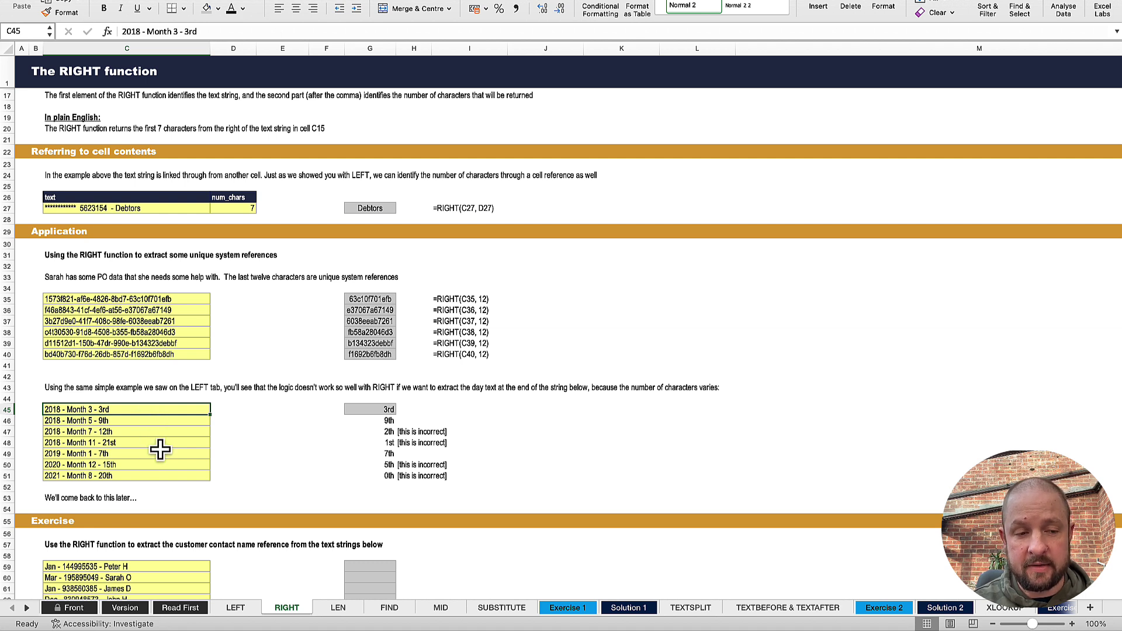
Step: Inspect =RIGHT(C45:C51, 3) in G45, then move to the LEN sheet's length example
click(373, 414)
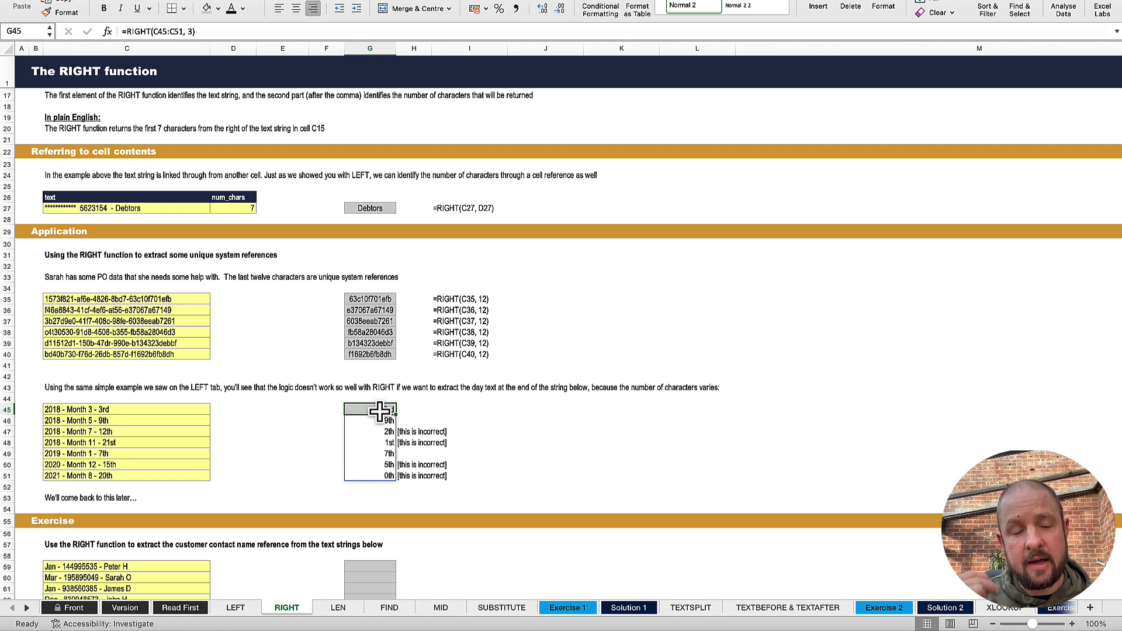
click(341, 608)
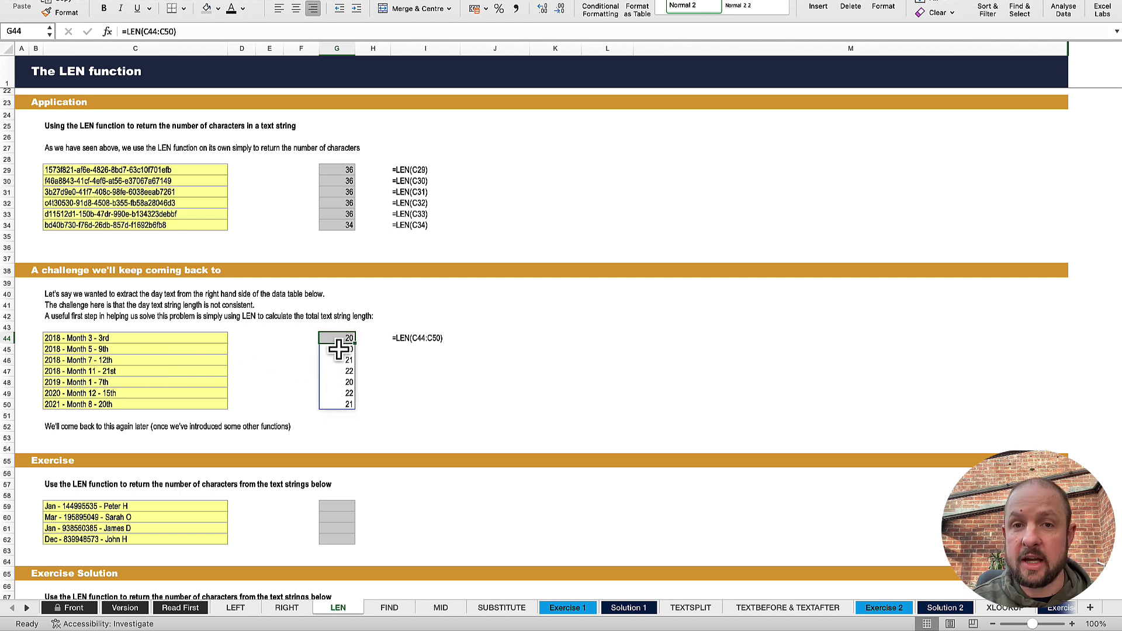
Step: On the FIND sheet, inspect the combined RIGHT, LEN and FIND formula in G115
click(393, 617)
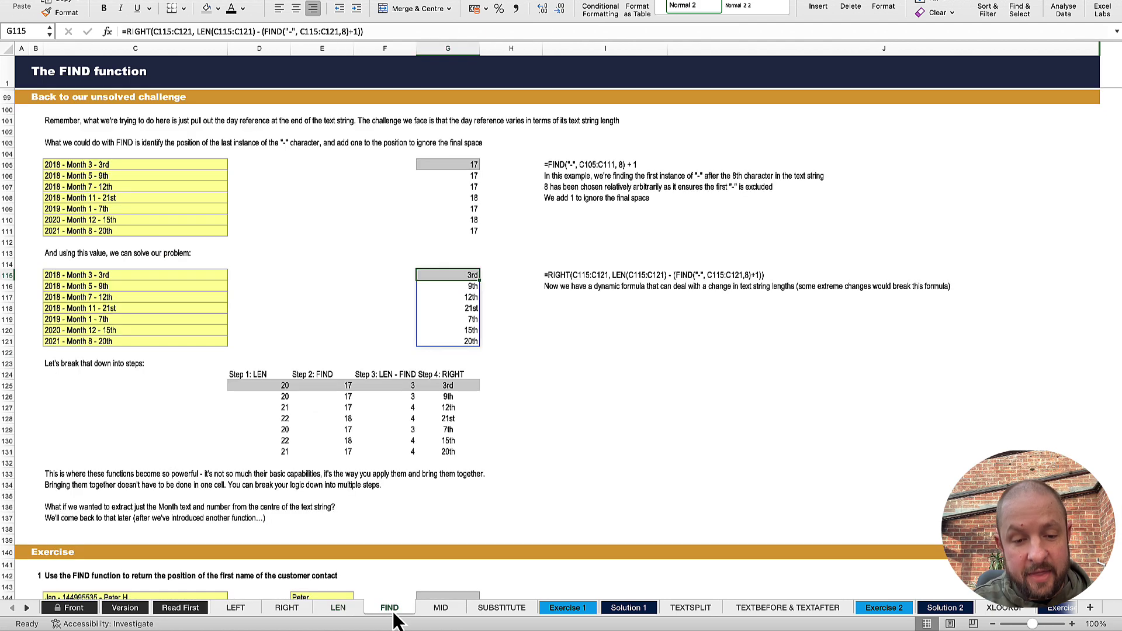
click(197, 389)
scroll(197, 389, up, 2)
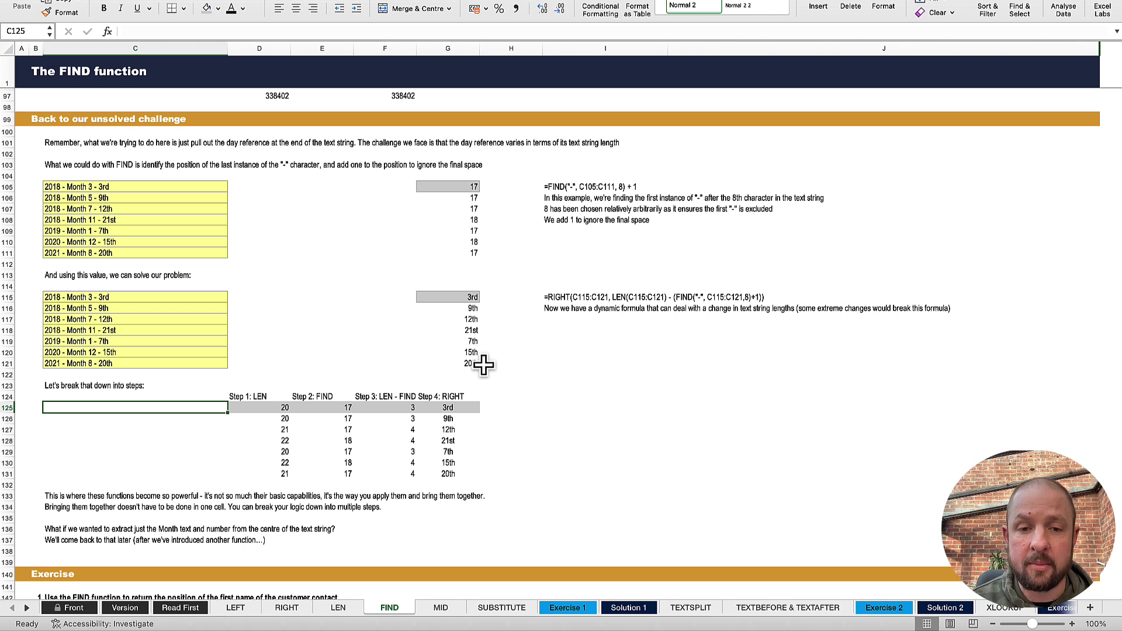
click(470, 296)
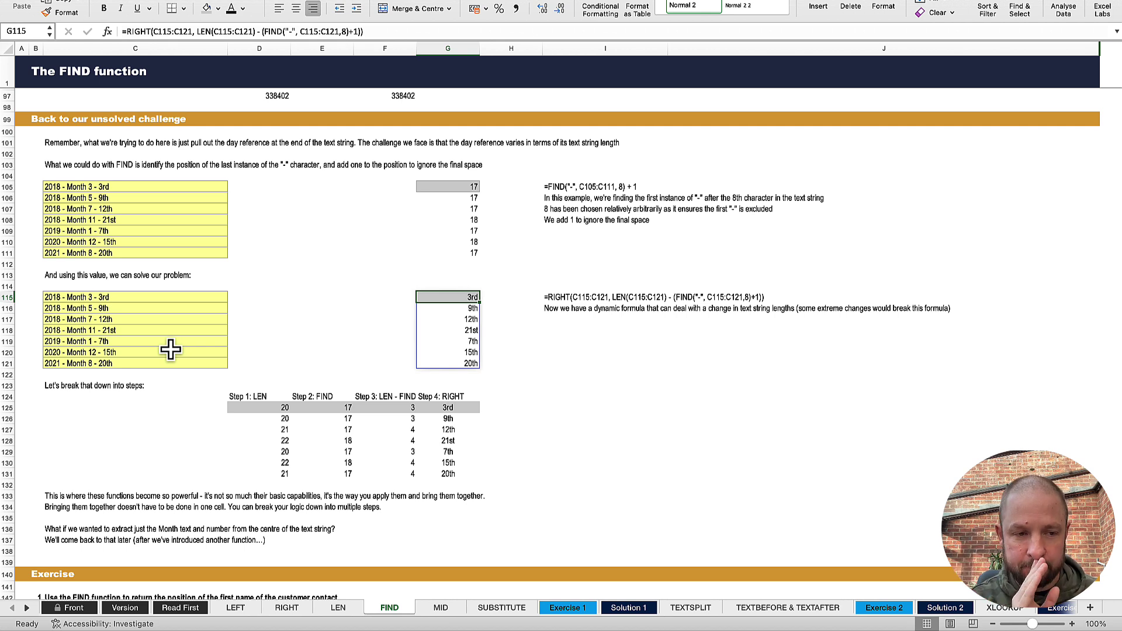
click(94, 297)
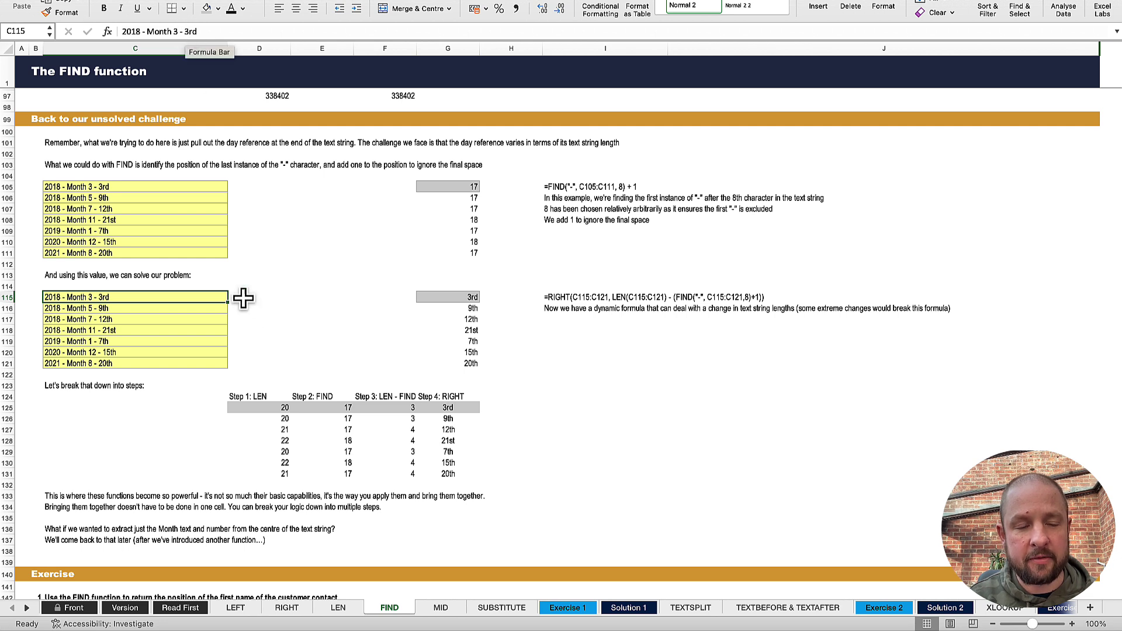
click(439, 297)
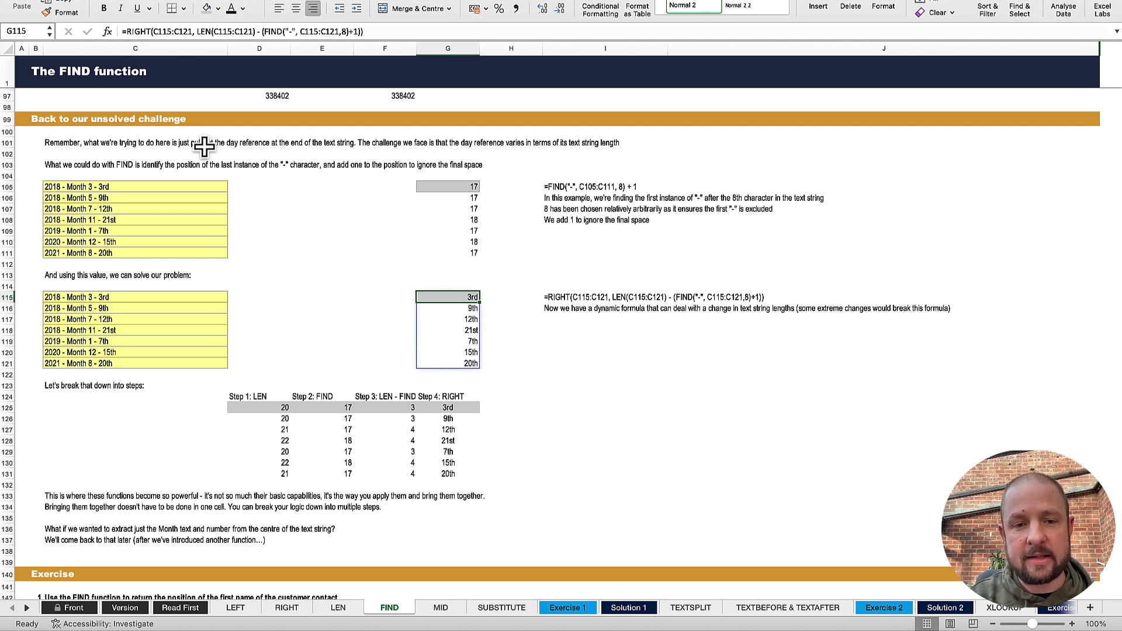
Step: Point out the Step 1 LEN, Step 2 FIND, Step 3 LEN-FIND and Step 4 RIGHT columns
click(251, 397)
click(311, 400)
click(368, 397)
click(429, 398)
Step: On the MID sheet, inspect the month-extracting MID formula in G63, then scroll down
click(440, 608)
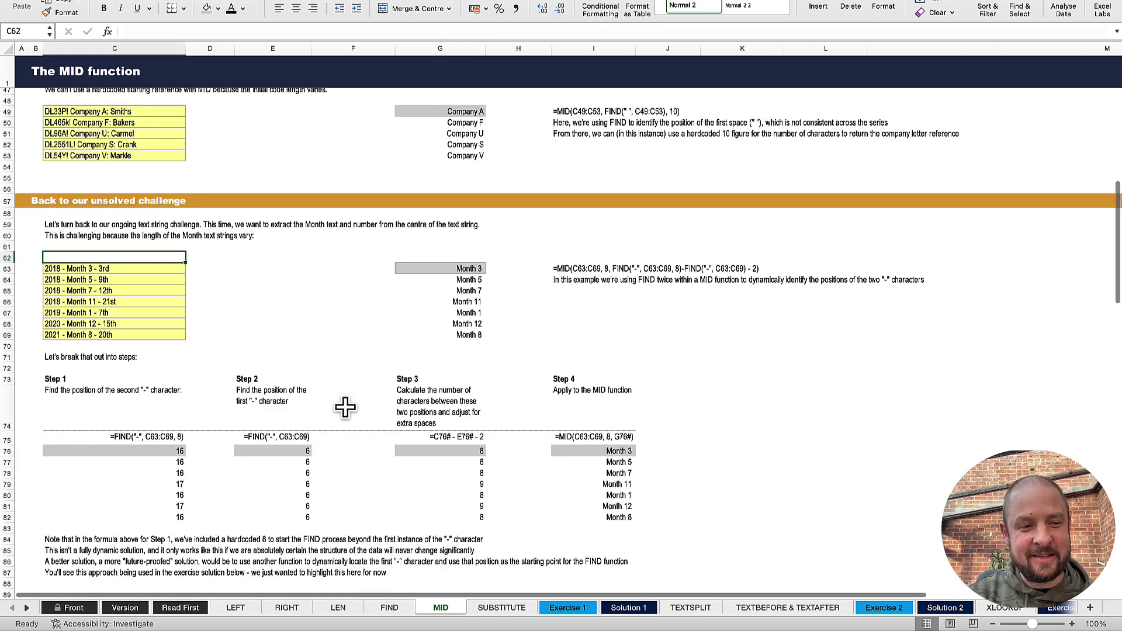
click(133, 288)
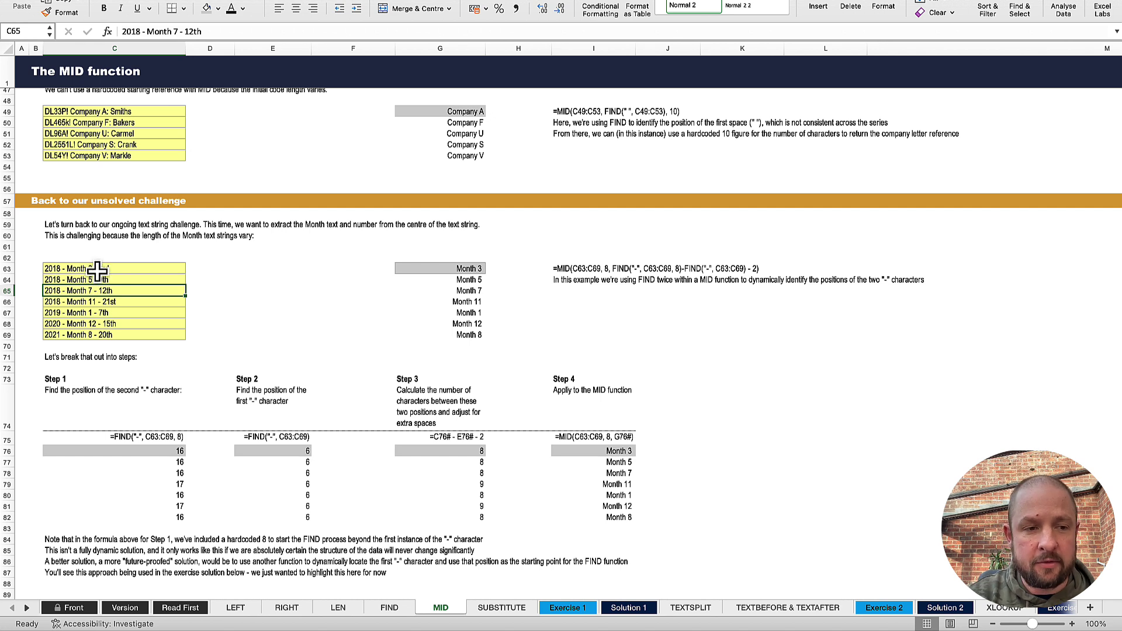
click(447, 269)
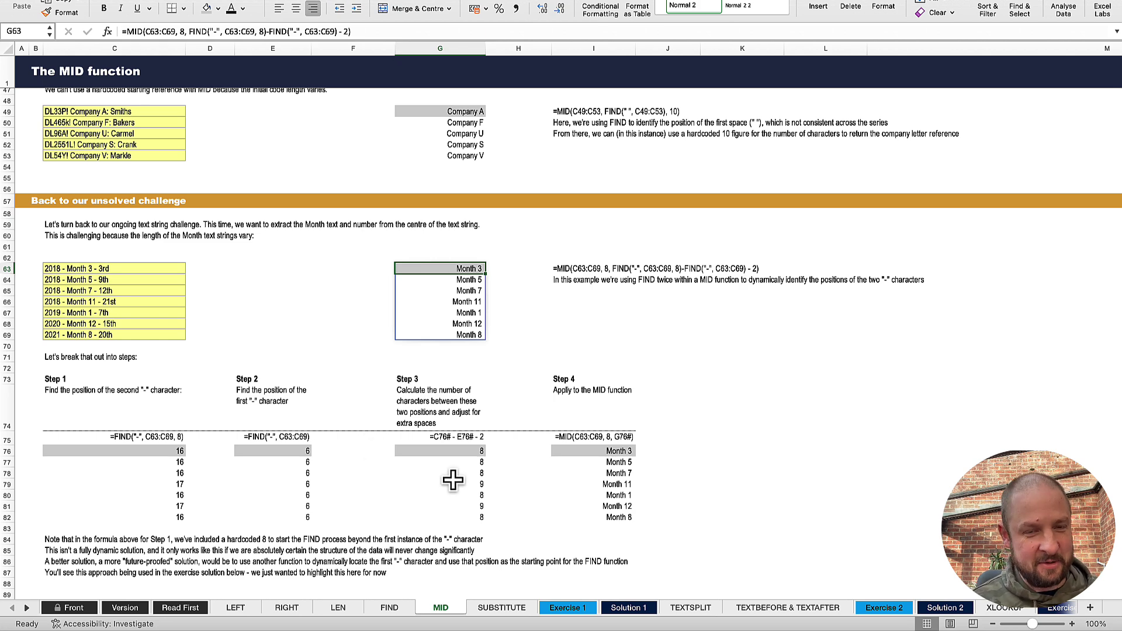
scroll(452, 480, down, 1)
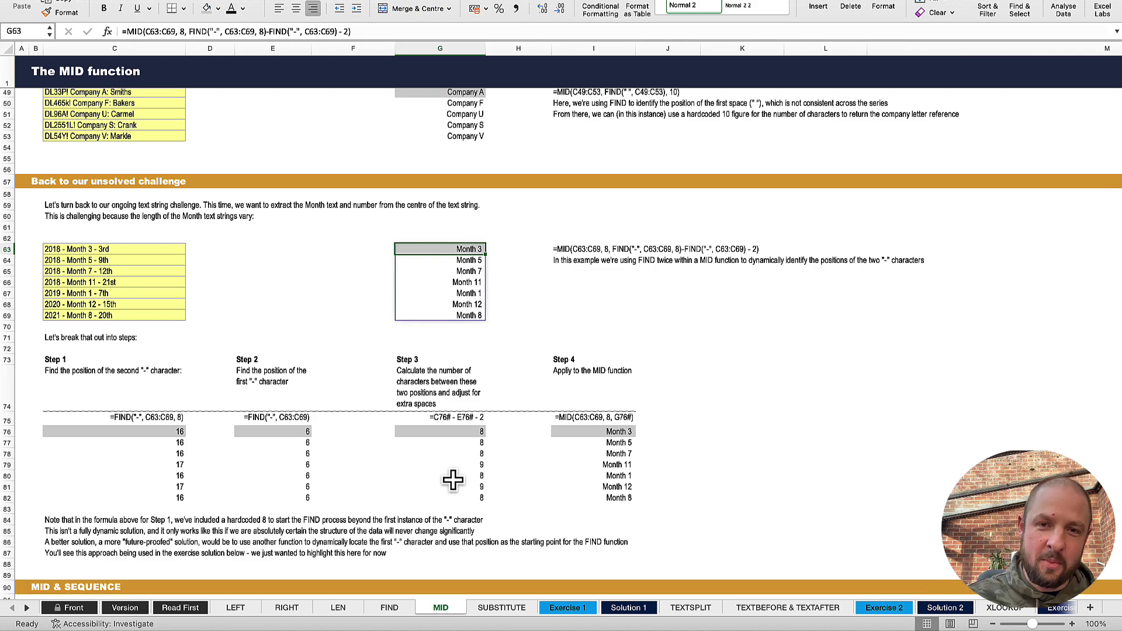
scroll(453, 481, down, 7)
scroll(453, 480, down, 6)
scroll(453, 480, down, 3)
scroll(453, 481, down, 3)
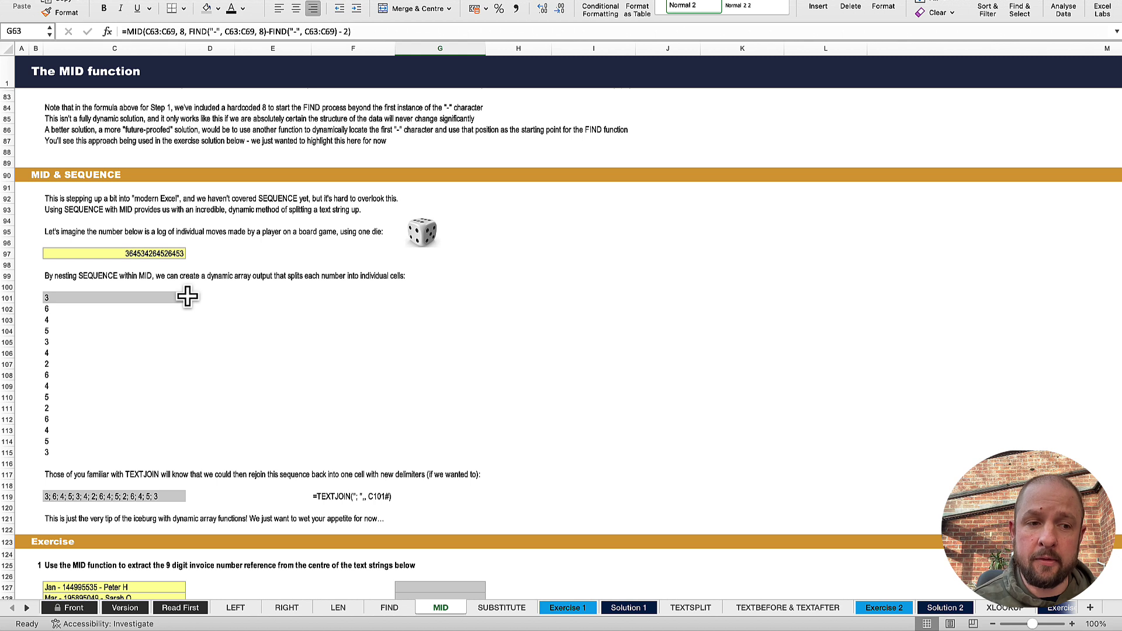
click(115, 221)
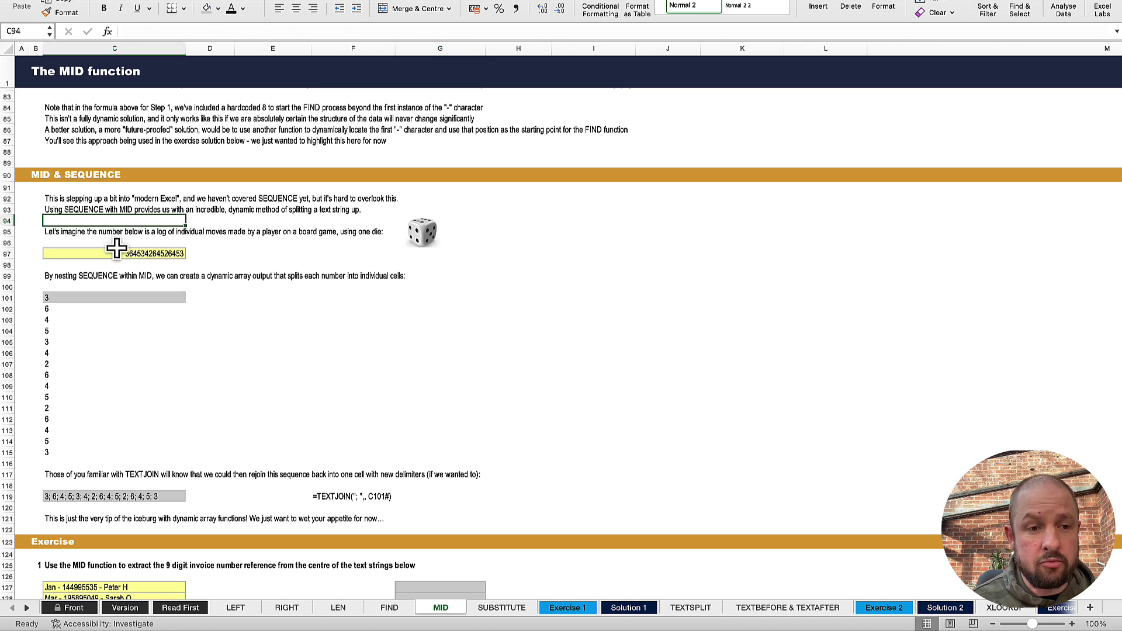
click(117, 250)
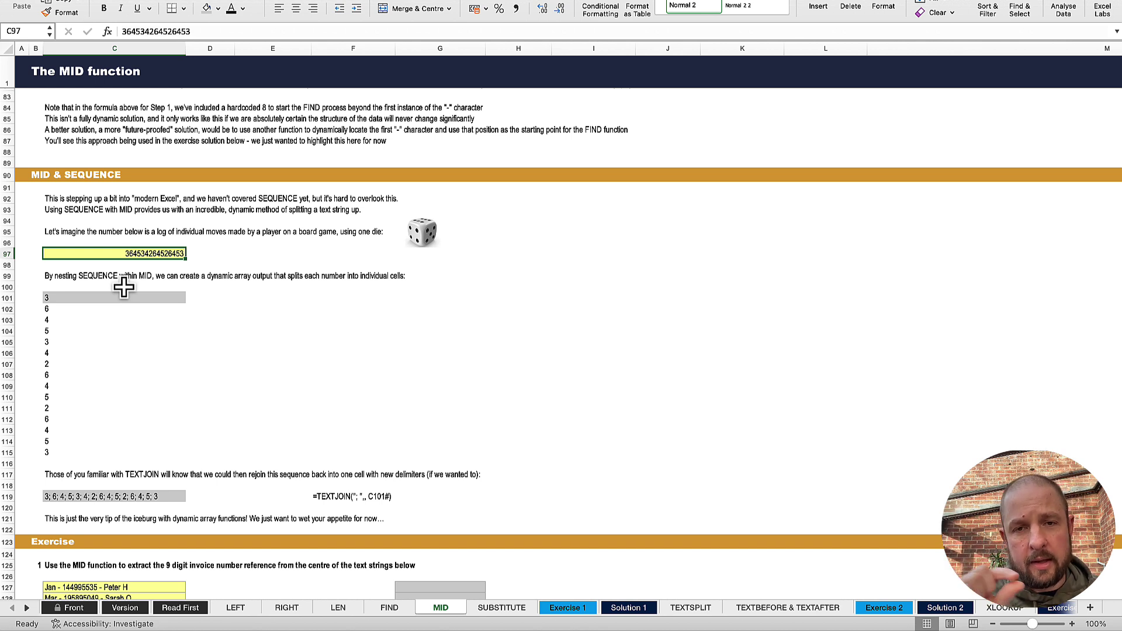
click(108, 297)
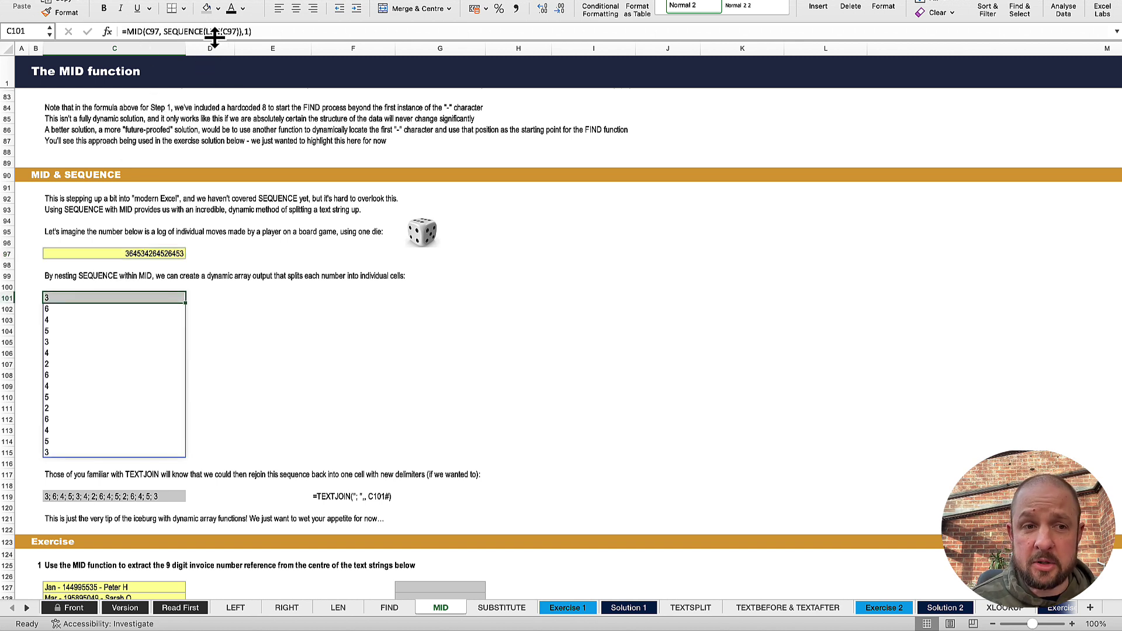
click(141, 31)
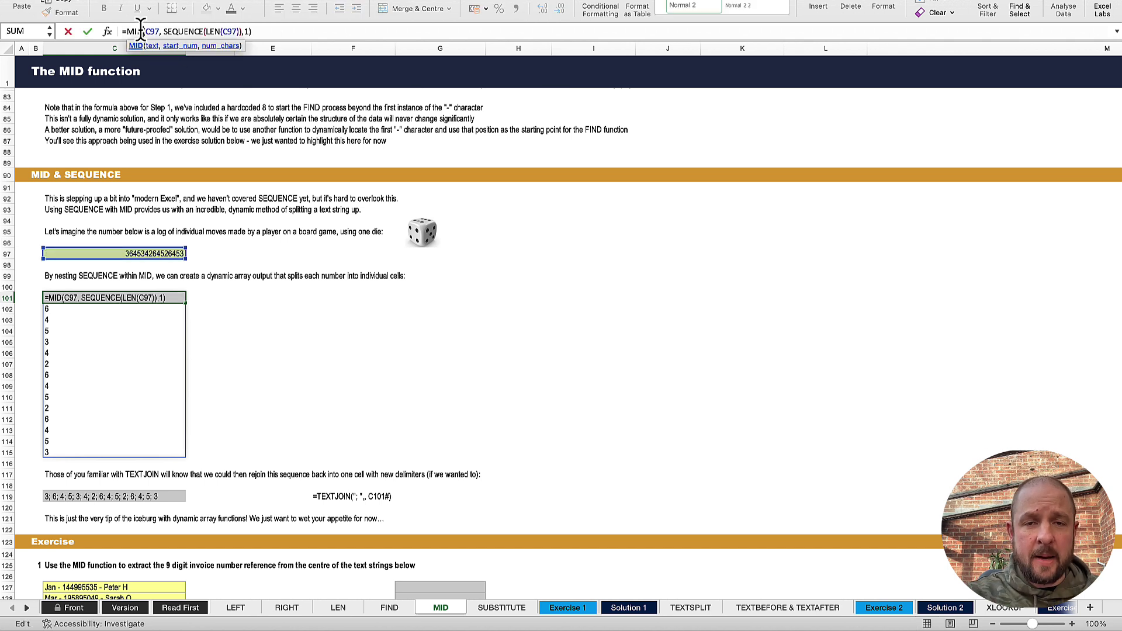
click(151, 31)
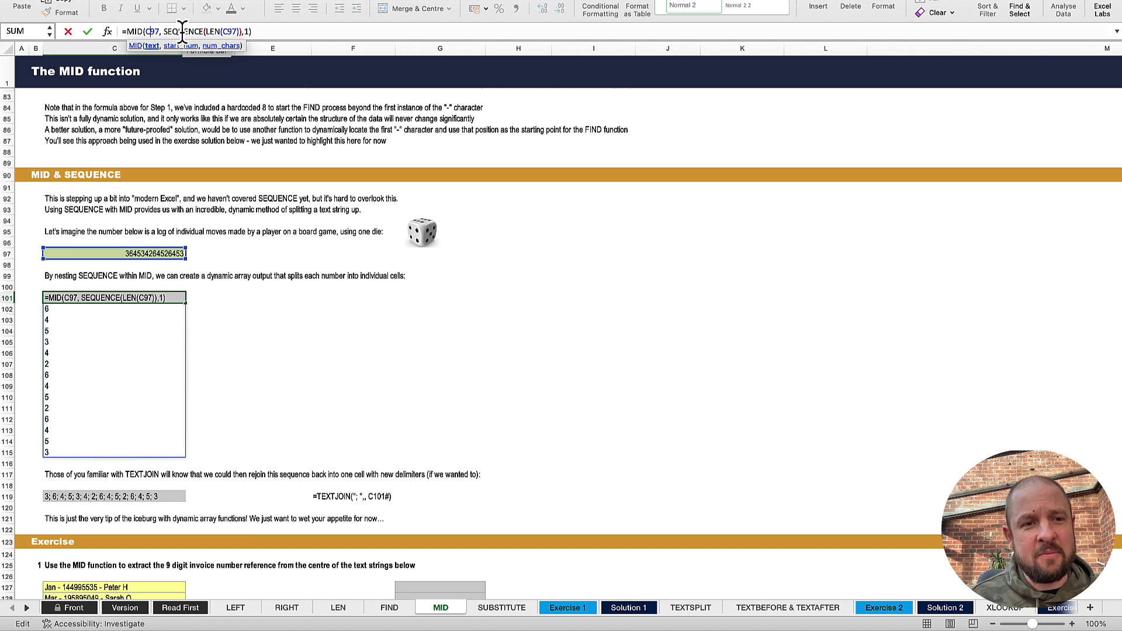
click(183, 32)
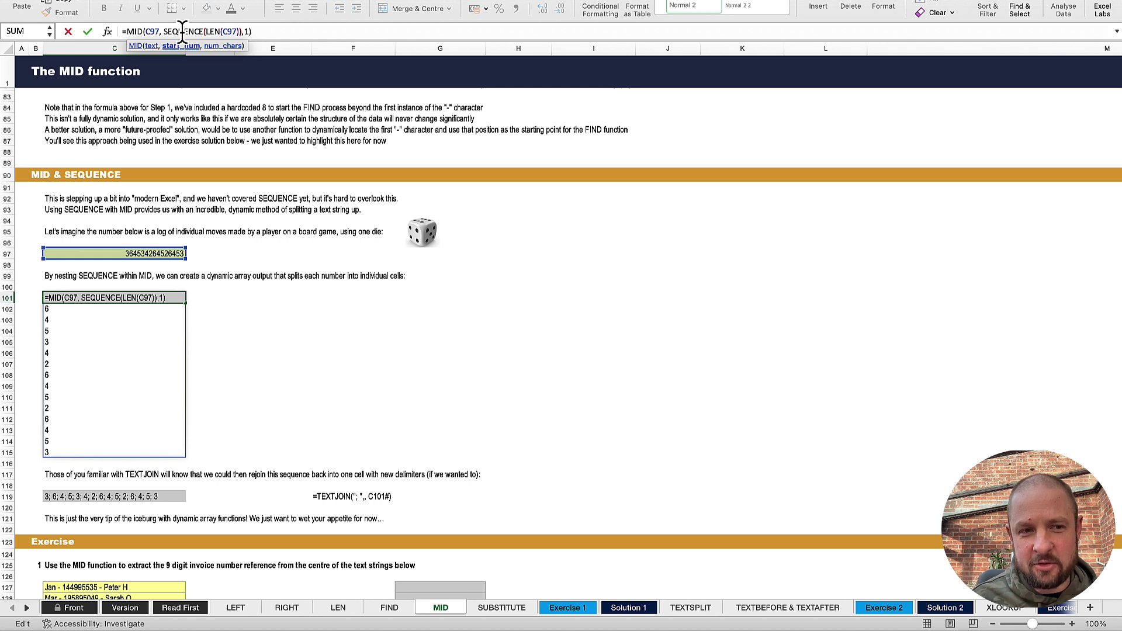
click(238, 353)
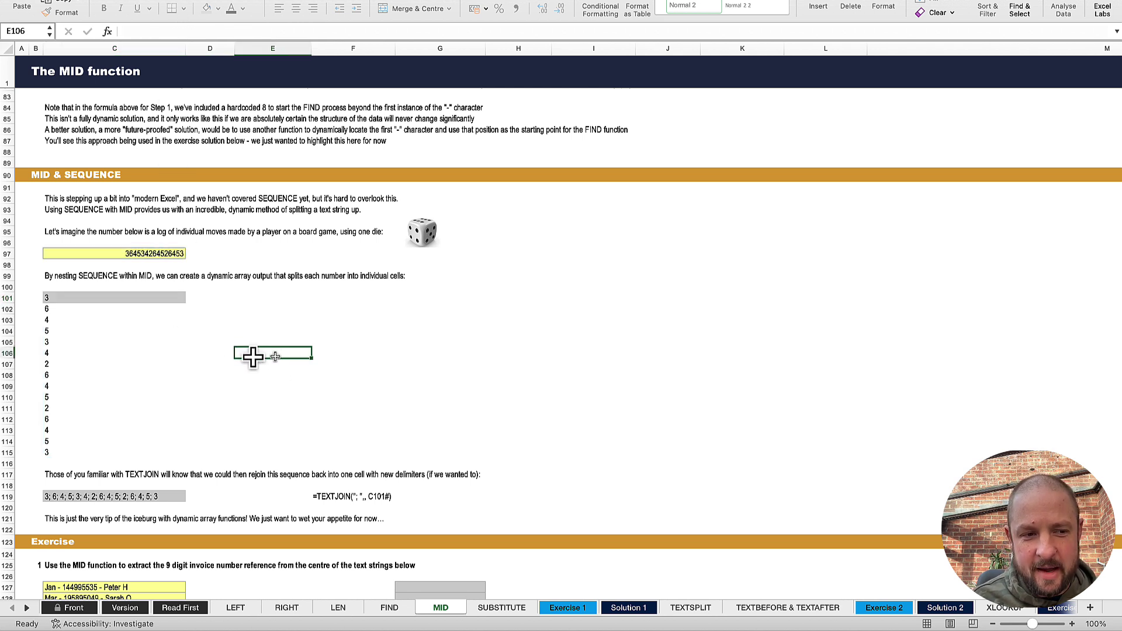
click(136, 297)
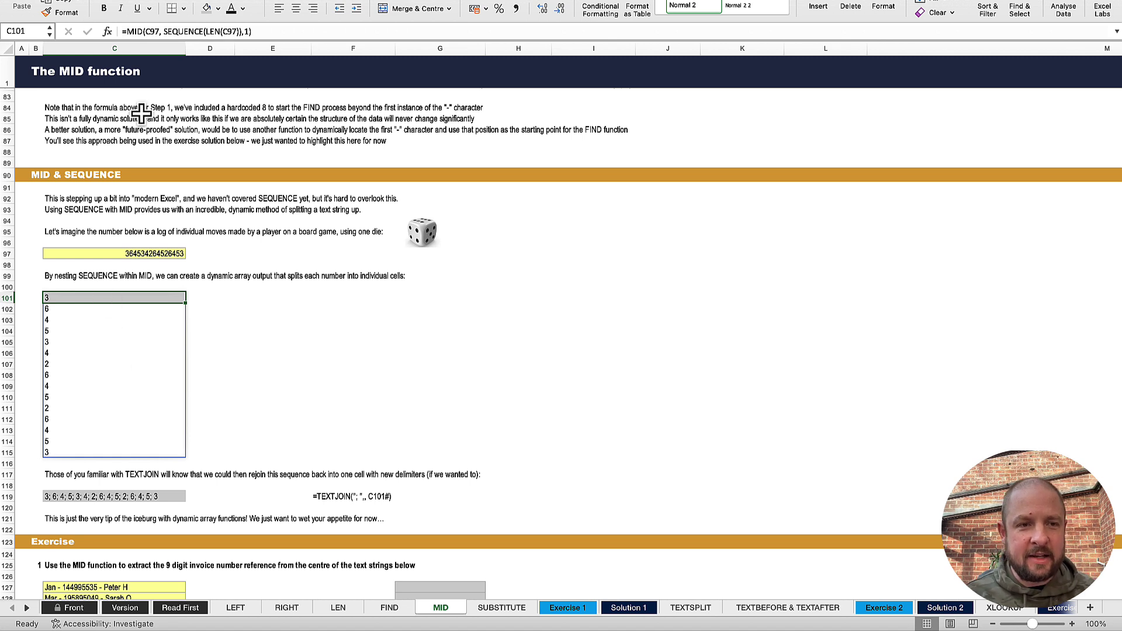
Step: Wrap C101's MID and SEQUENCE formula in TRANSPOSE, first committed with a misspelled name
click(129, 31)
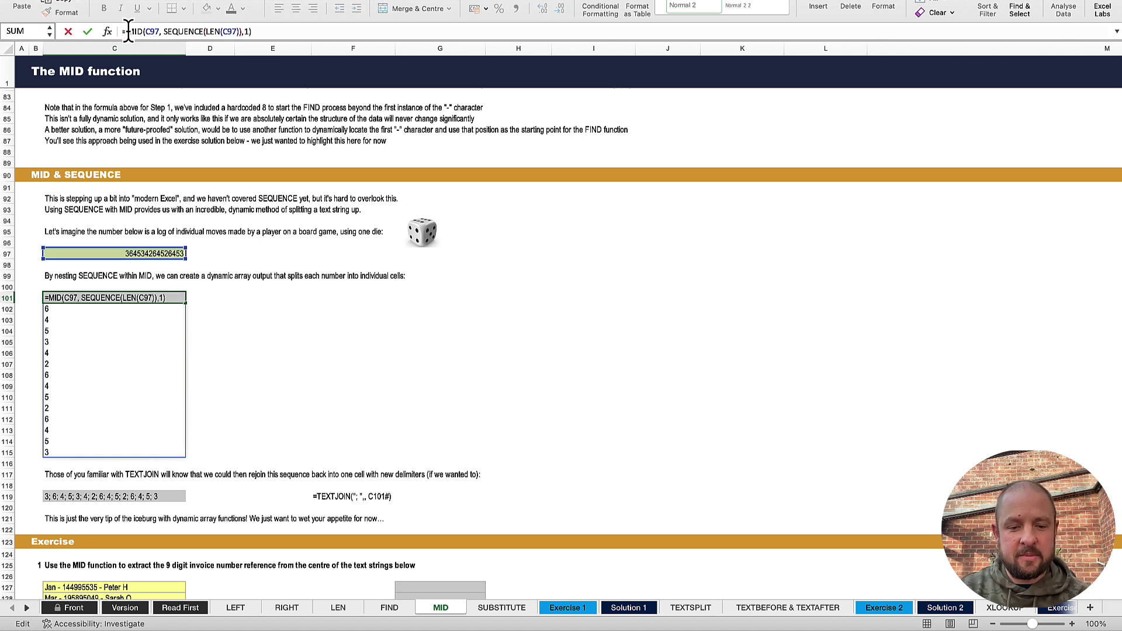
text(tranpsoe()
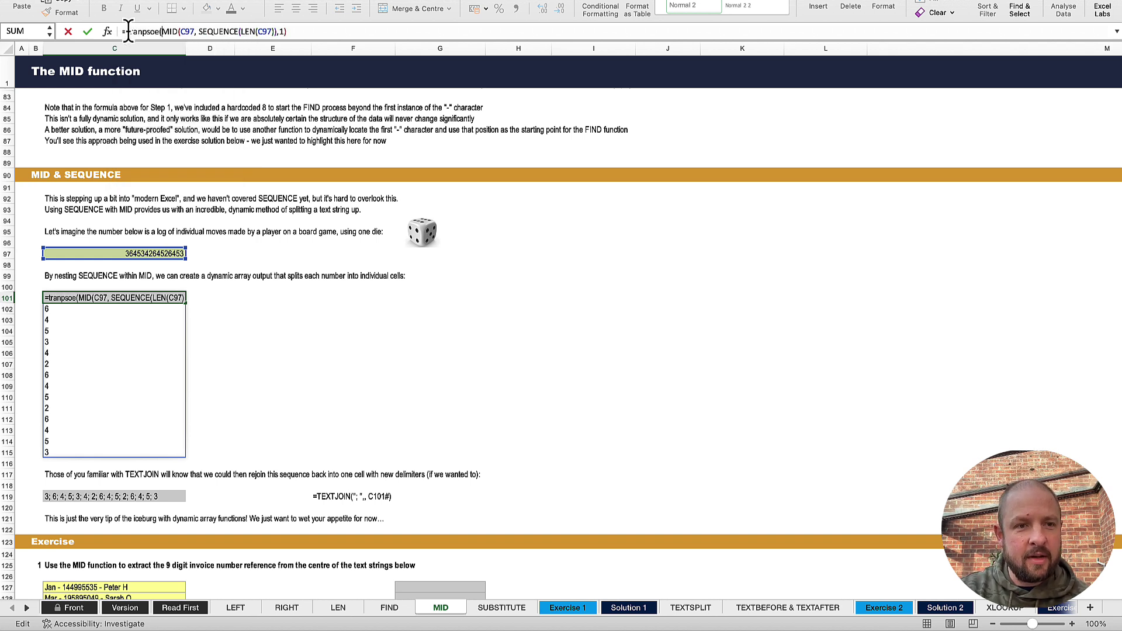
key(BackSpace)
key(BackSpace)
key(BackSpace)
text(ose)
click(317, 30)
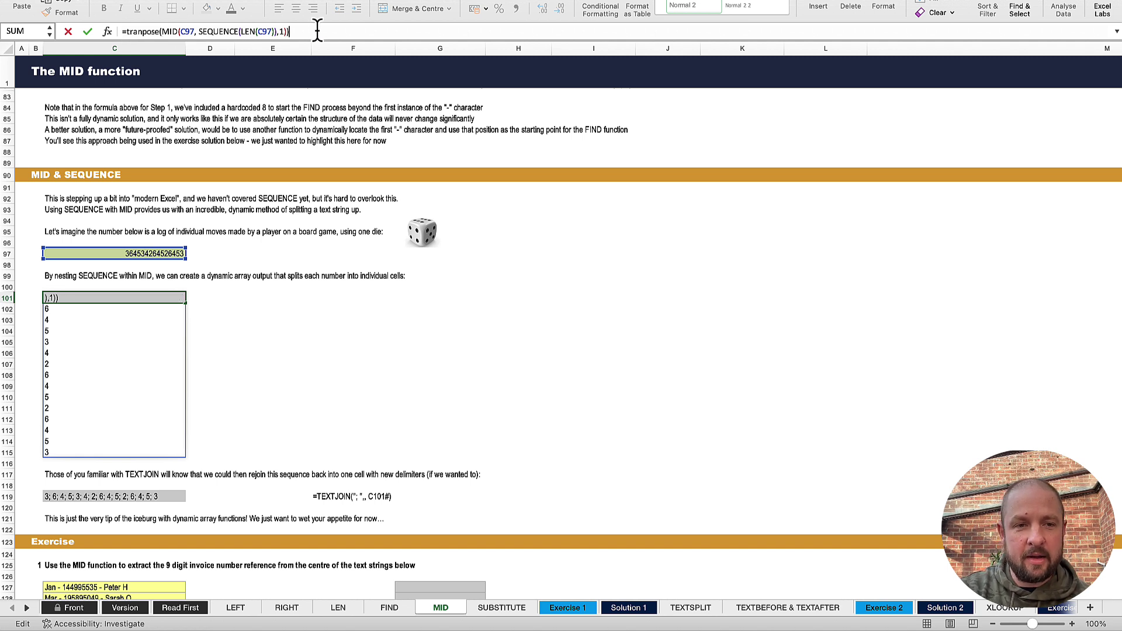
key(Return)
key(Up)
Step: Correct the TRANSPOSE spelling, then undo back to =MID(C97, SEQUENCE(LEN(C97)),1)
click(146, 31)
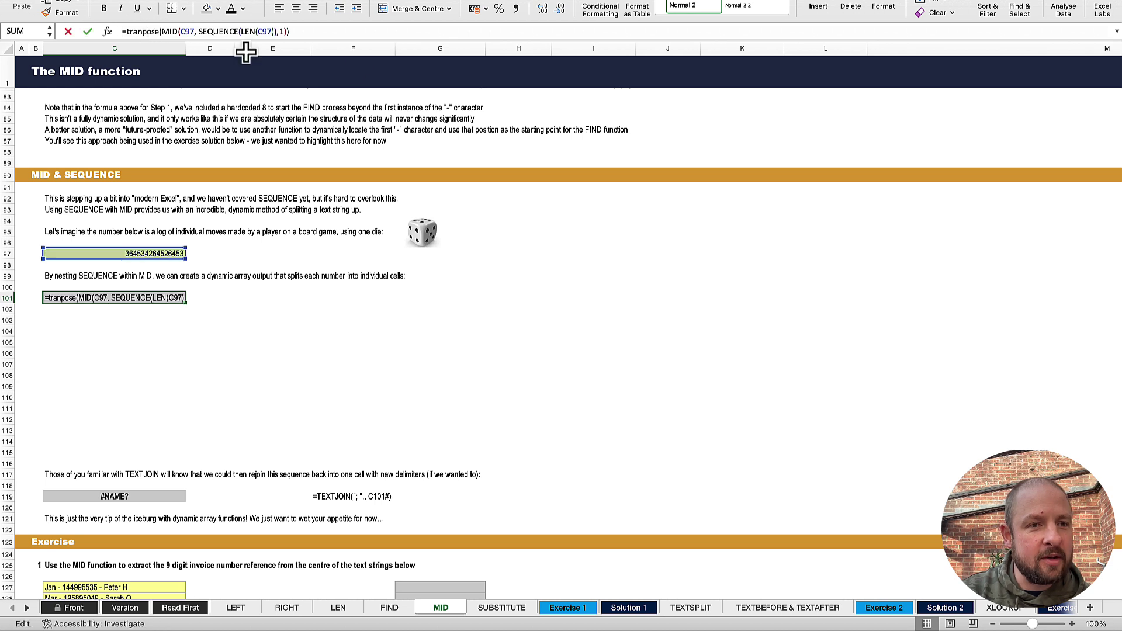
text(s)
key(Return)
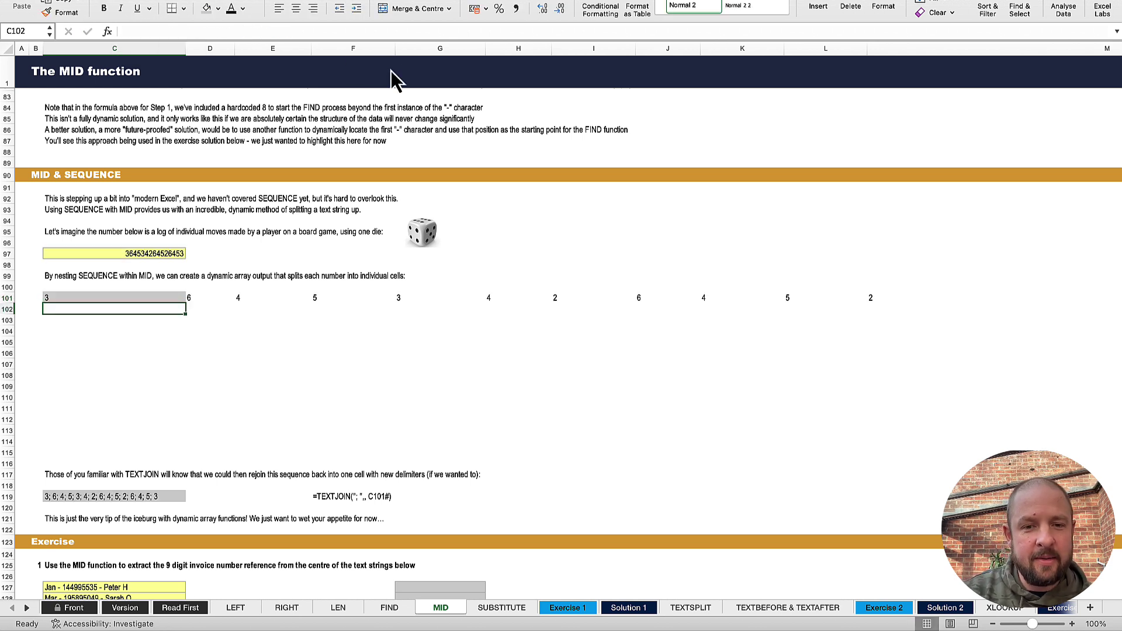
key(Up)
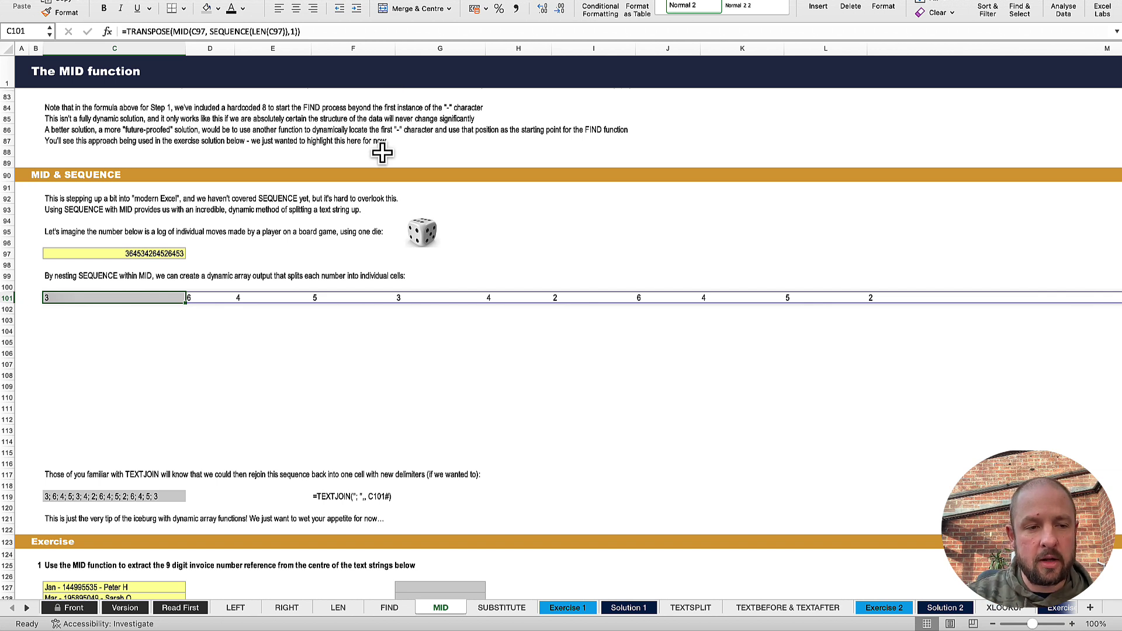
key(ctrl+z)
key(ctrl+z)
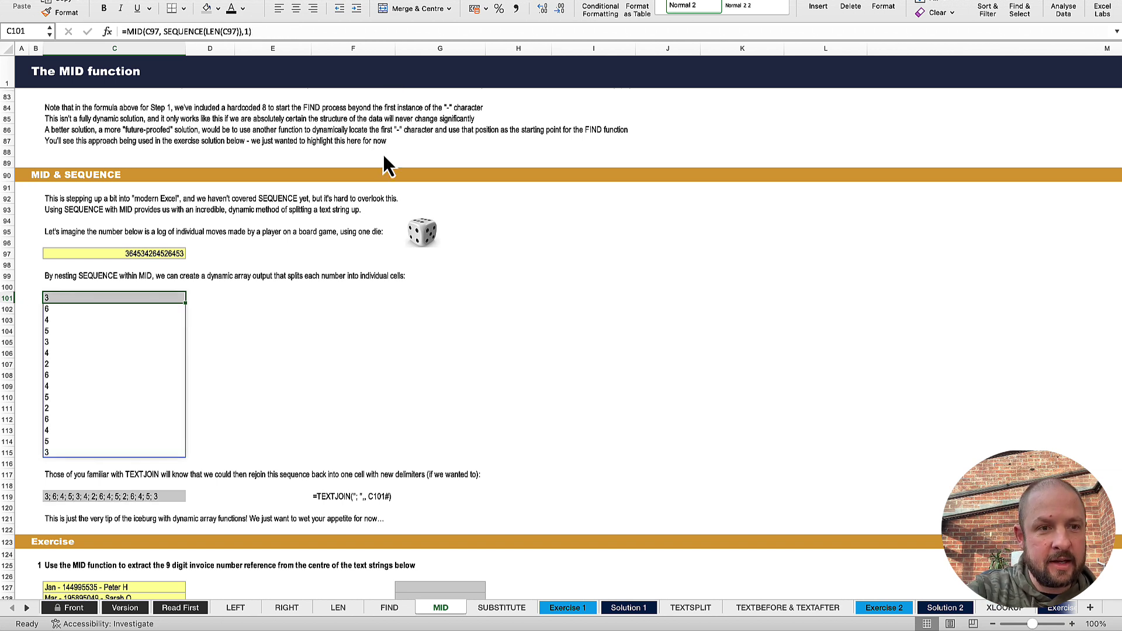
Step: Review the TEXTJOIN example formula in C119 and its explanation in C117
click(383, 365)
scroll(258, 468, down, 5)
scroll(258, 468, down, 2)
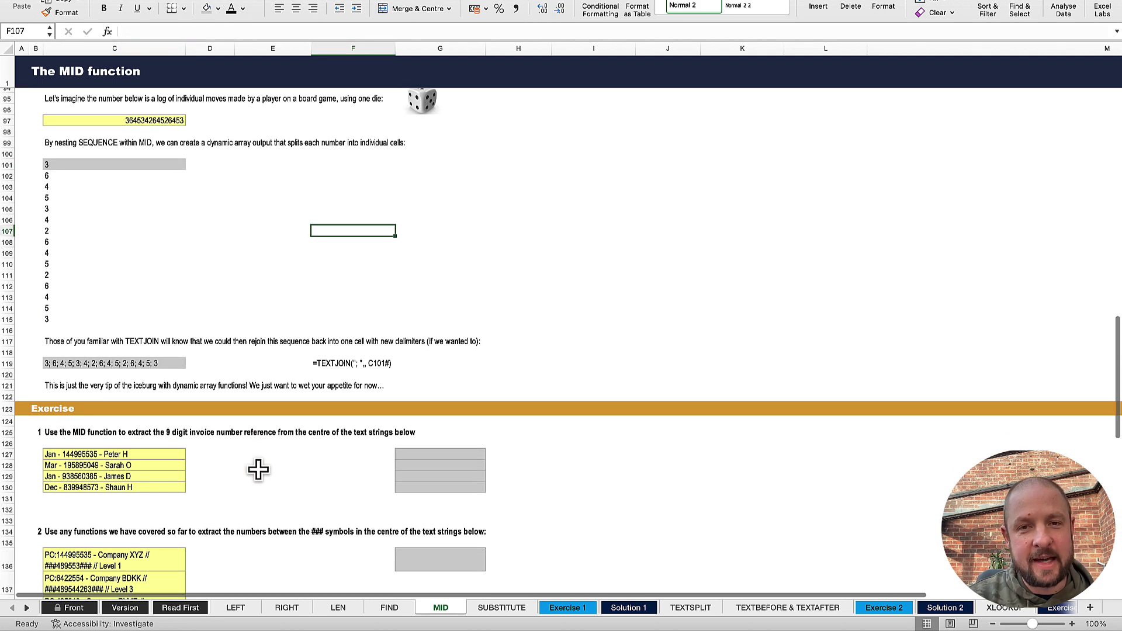
click(134, 366)
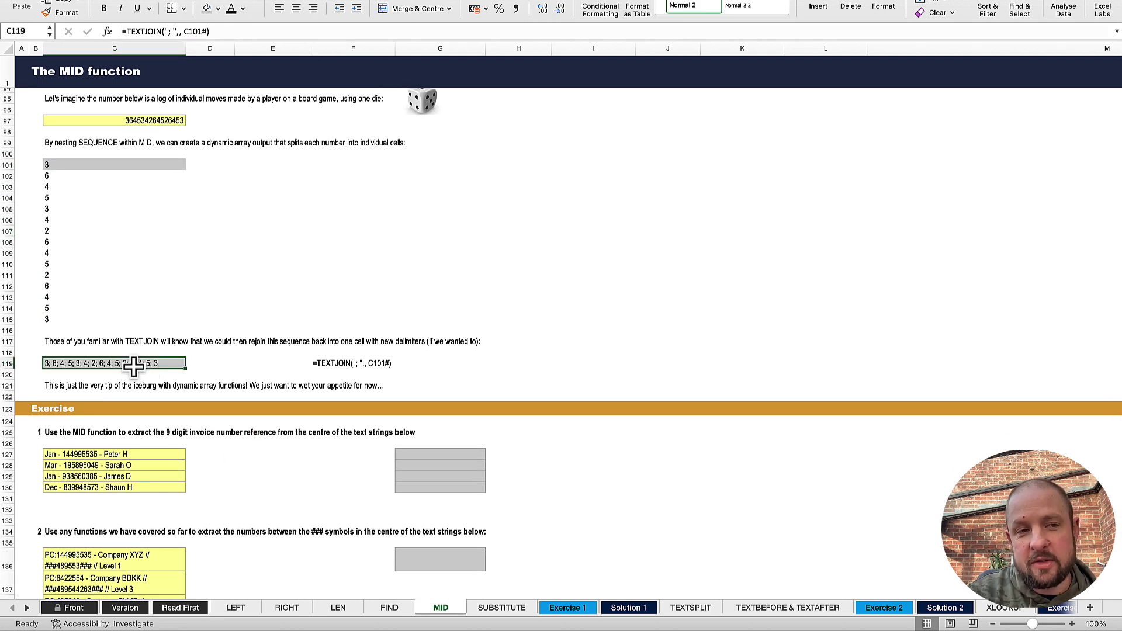
scroll(134, 366, up, 1)
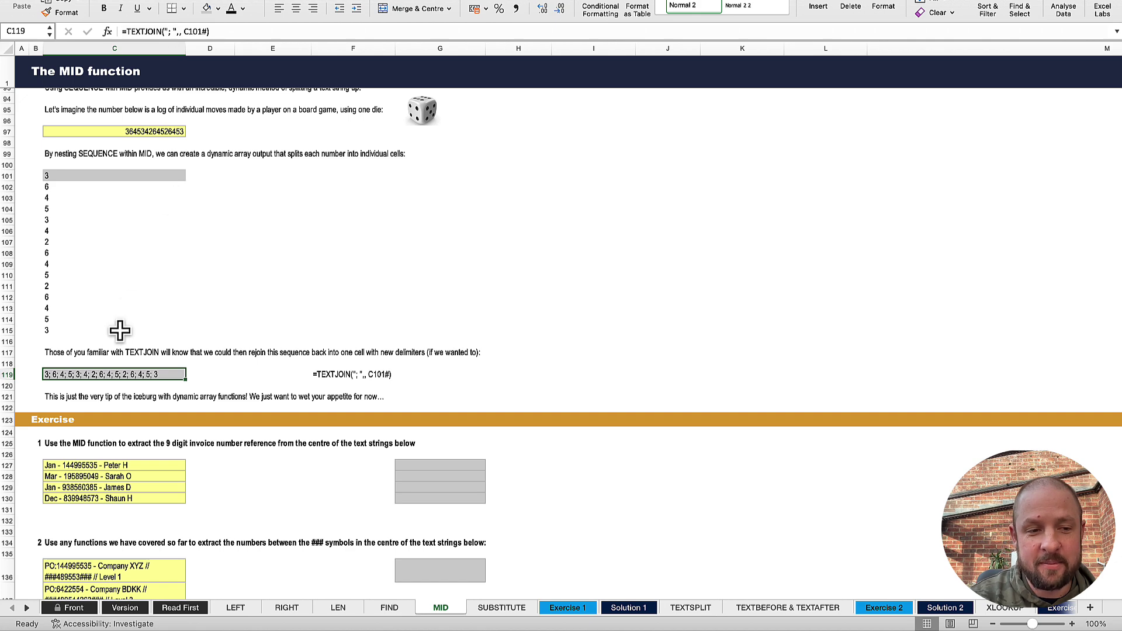
click(109, 351)
Step: Scroll back up the MID sheet and switch to the SUBSTITUTE function sheet
scroll(147, 298, up, 2)
scroll(146, 298, up, 3)
scroll(146, 299, up, 1)
scroll(146, 298, up, 1)
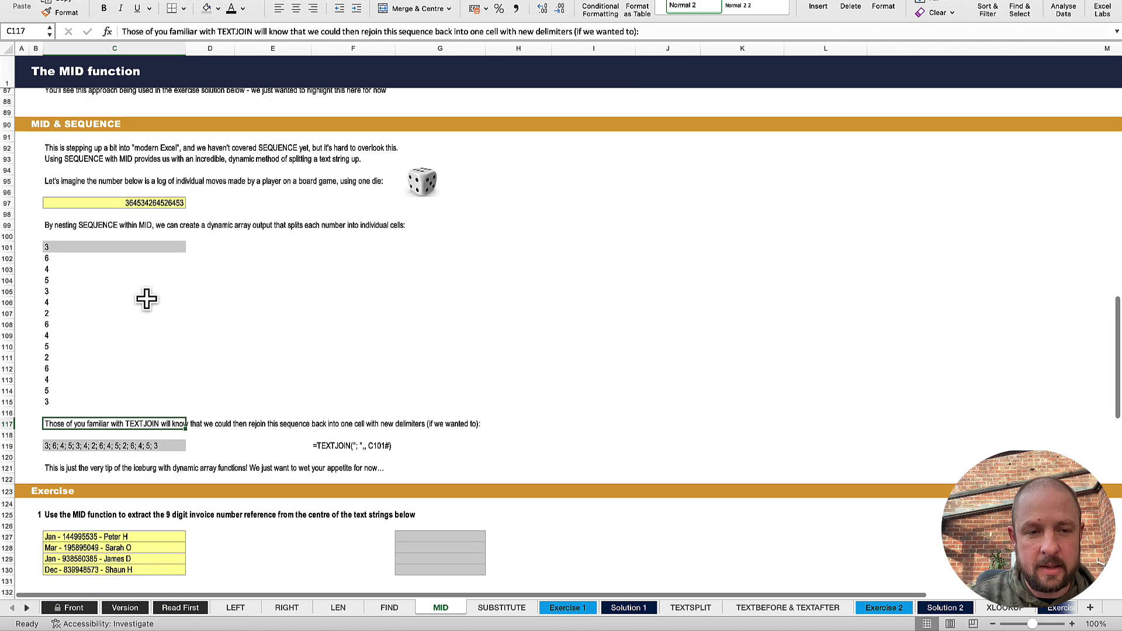
scroll(141, 357, down, 1)
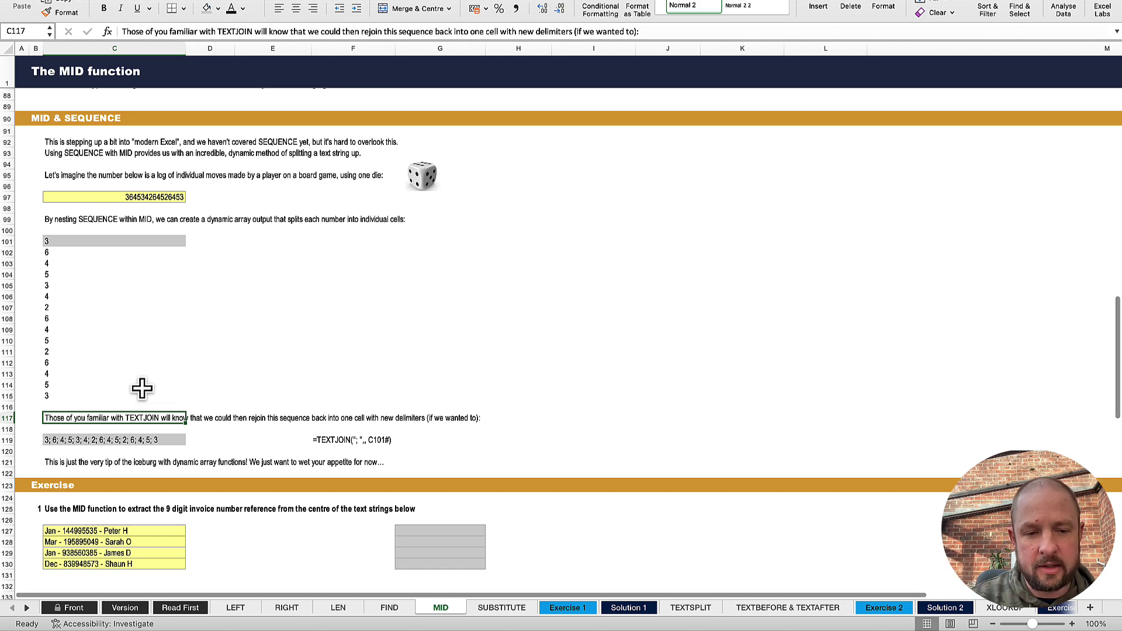
click(502, 608)
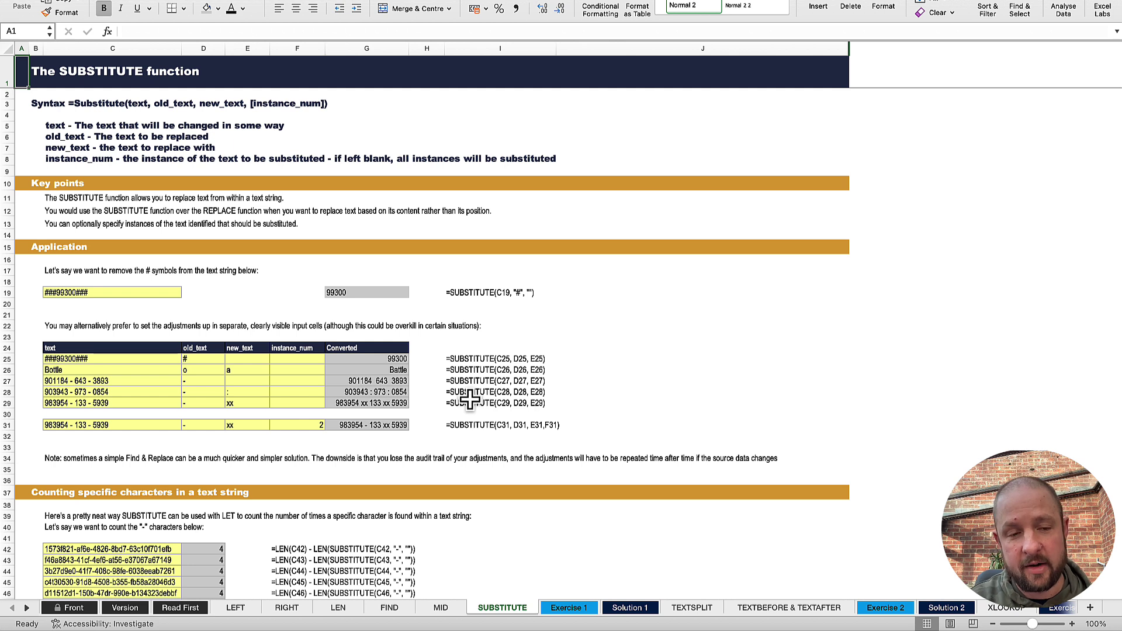
Step: Inspect the ###99300### text in C19 and its SUBSTITUTE formula in G19, then go to Solution 1
click(281, 314)
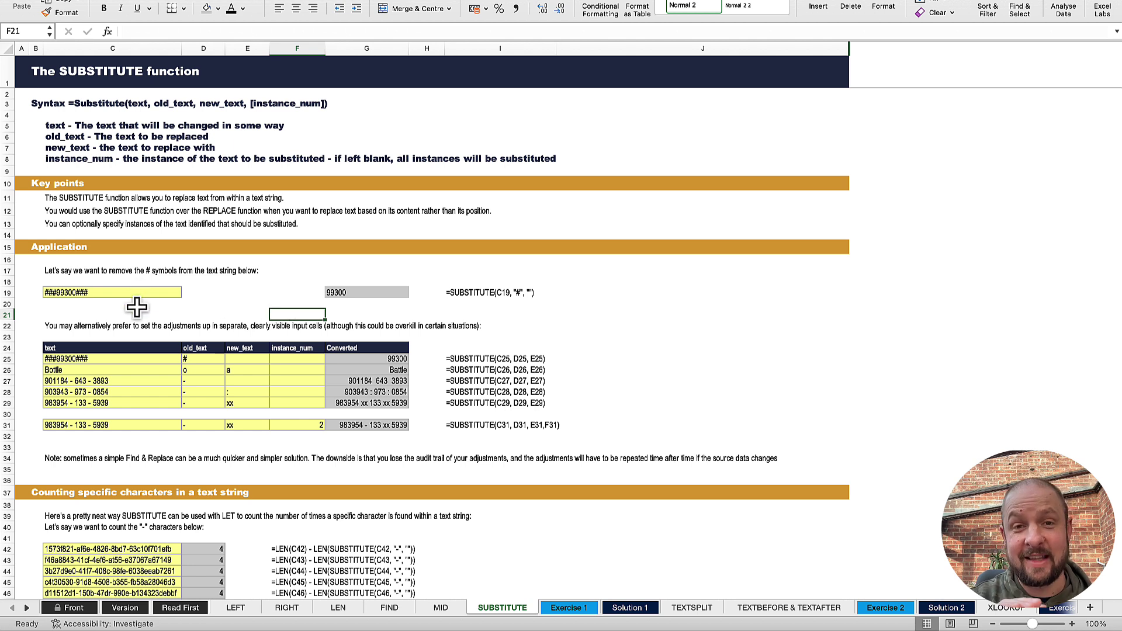
click(110, 291)
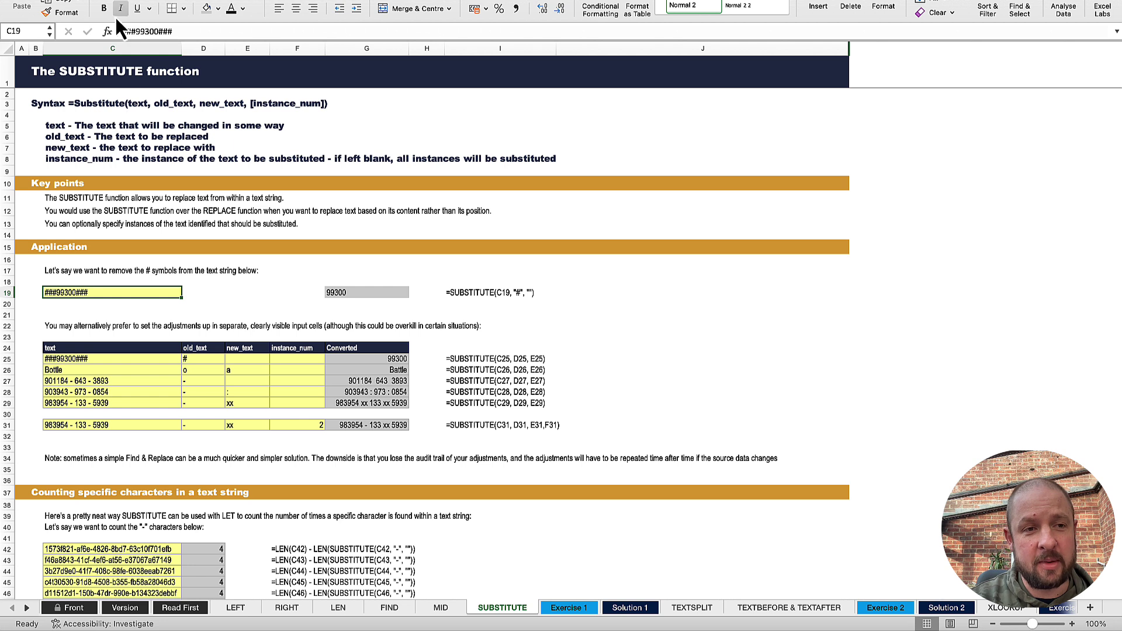
click(354, 292)
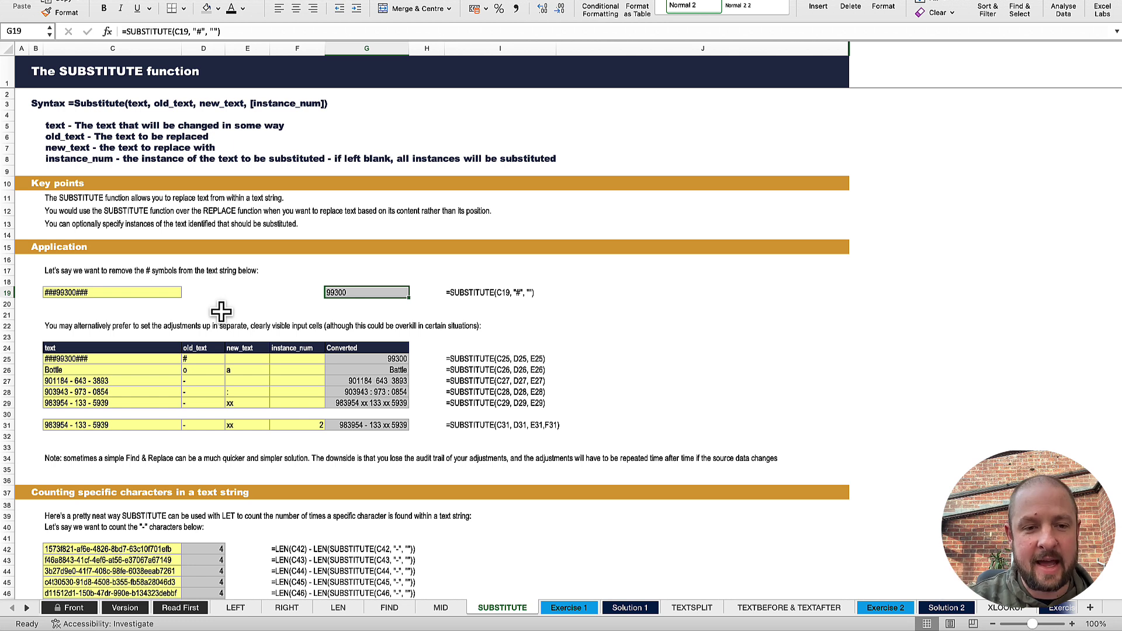
click(176, 305)
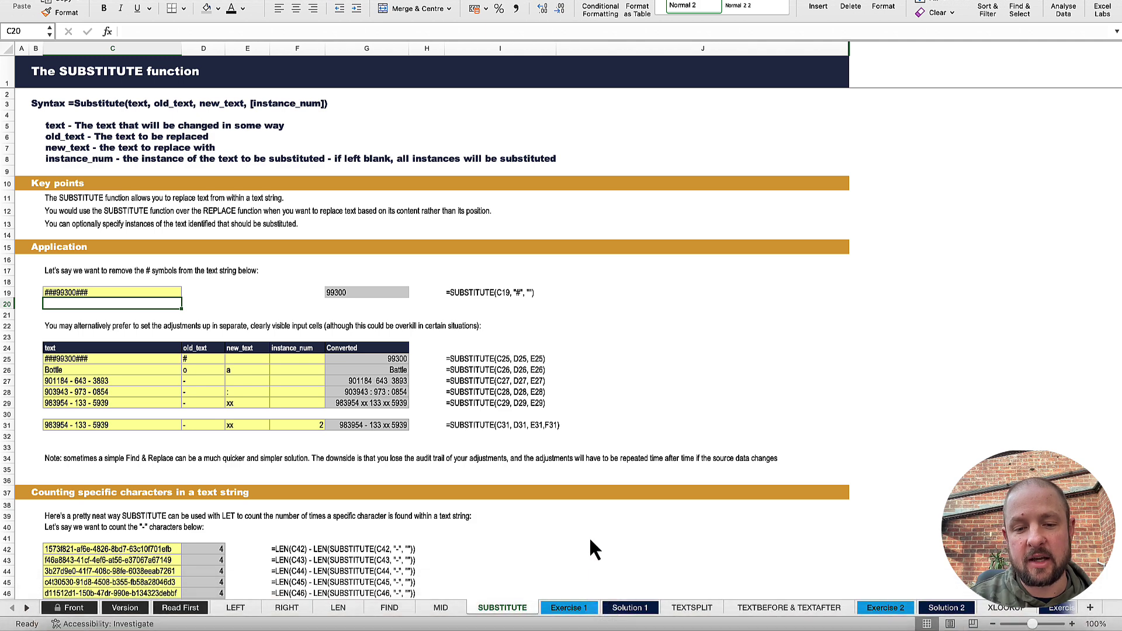
click(572, 619)
click(633, 618)
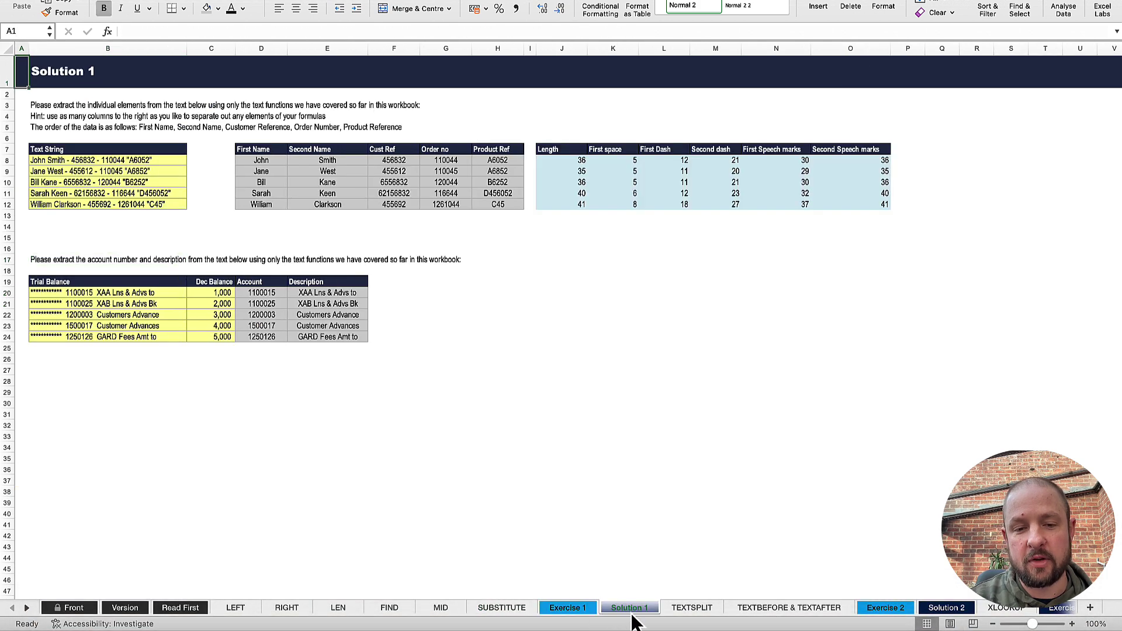